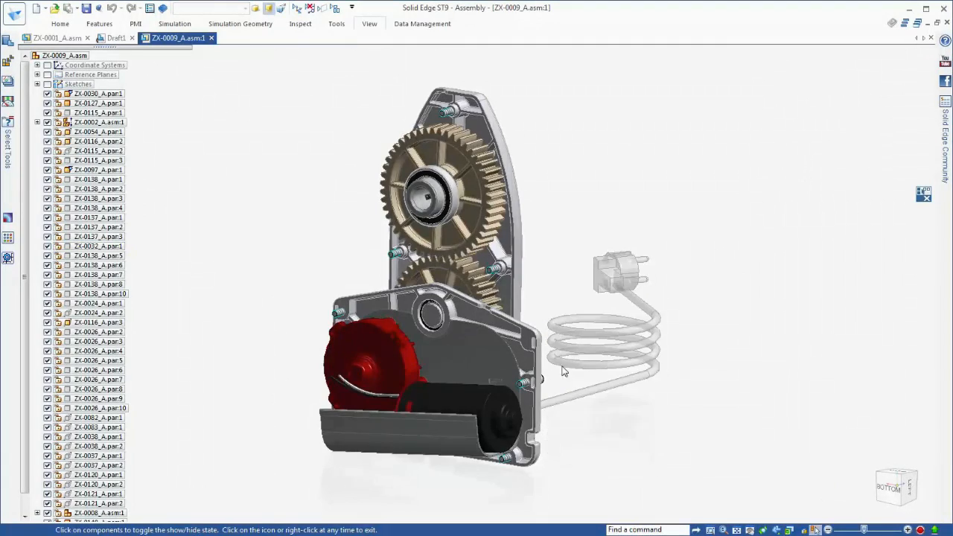
Step: Hide the motor cover and the two screws beside the large gear, toggling the gear itself off and back on
middle_click_drag(755, 159, 780, 305)
left_click(706, 320)
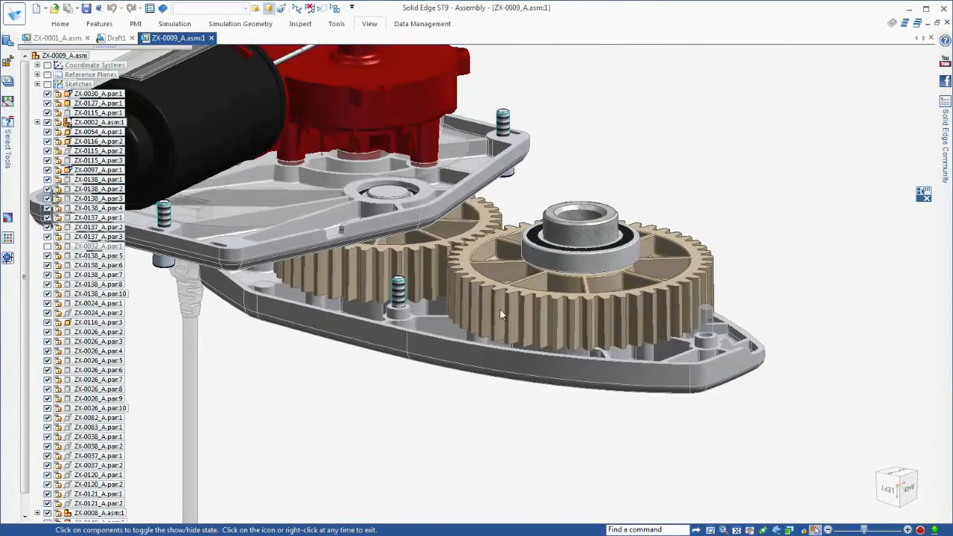
left_click(399, 292)
left_click(690, 248)
middle_click_drag(767, 157, 722, 161)
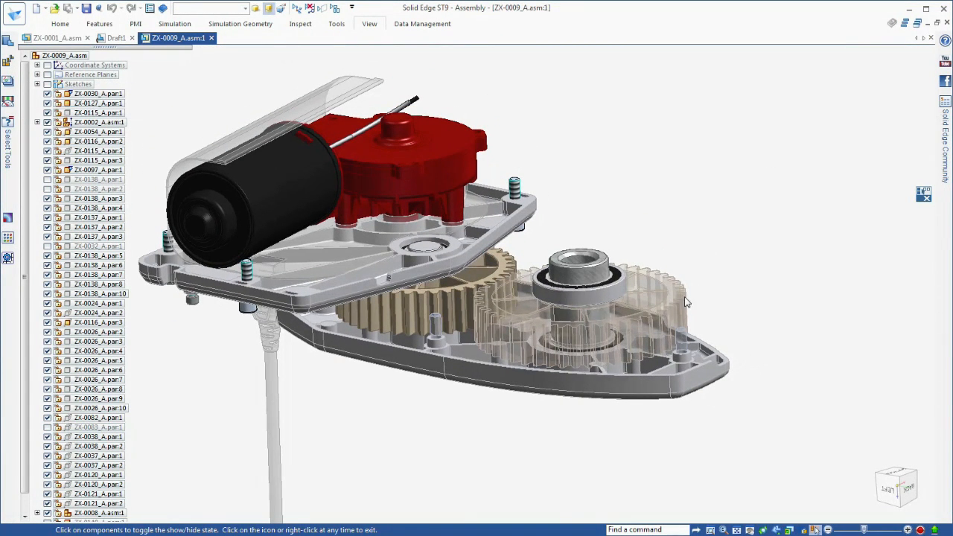
left_click(690, 296)
right_click(725, 134)
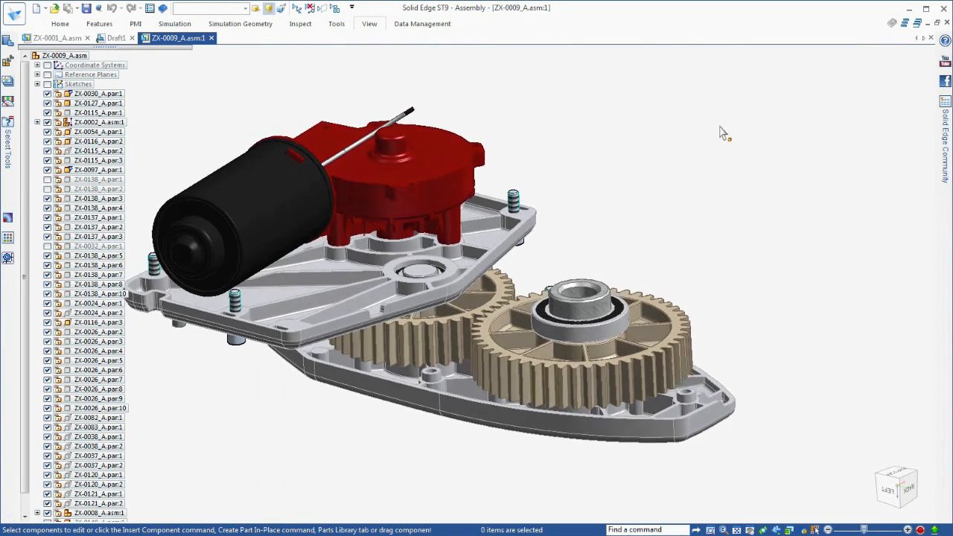
Step: Open the Assembly Relationships Manager for the whole assembly and enlarge its window beside the model
right_click(716, 139)
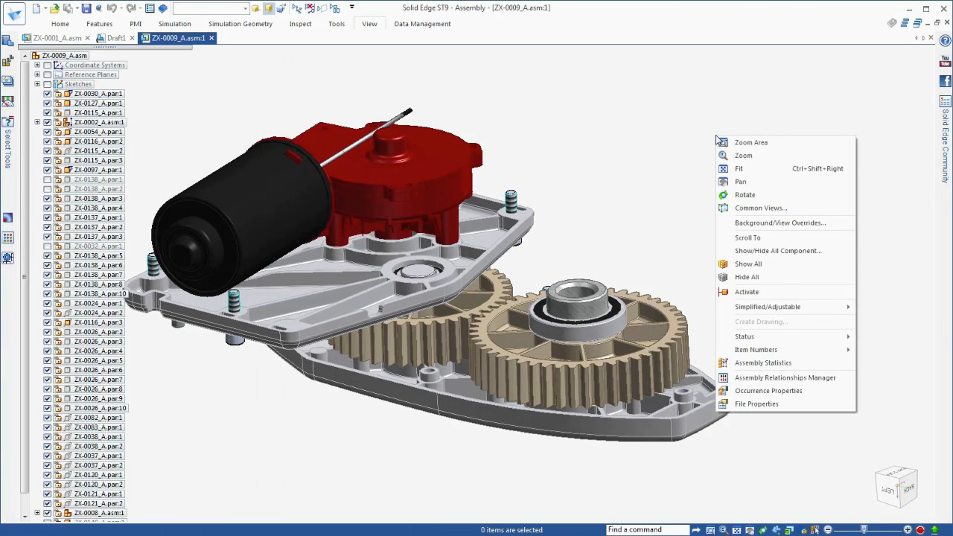
left_click(766, 377)
left_click_drag(857, 377, 857, 434)
left_click_drag(921, 128, 938, 110)
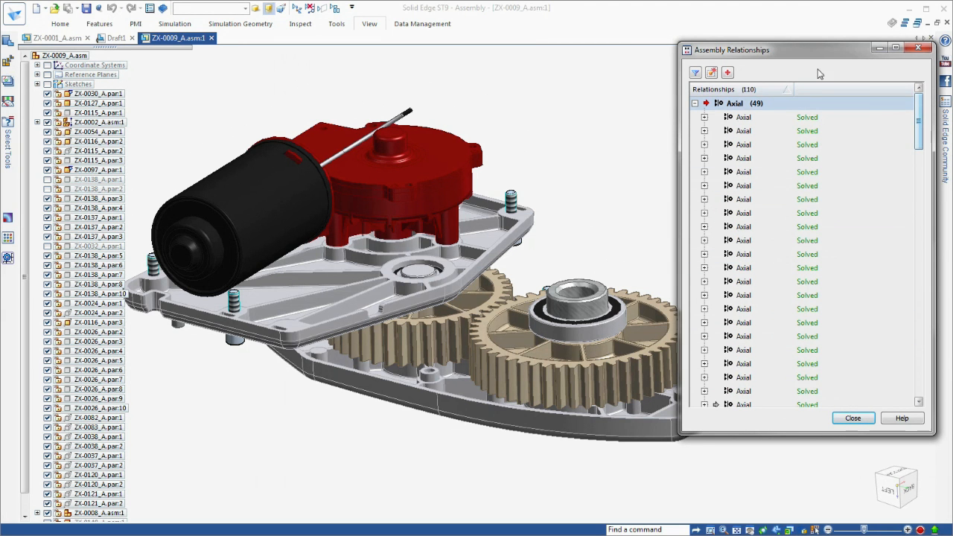
Step: Group the relationships list by component and switch it back to grouping by type
right_click(777, 89)
mouse_move(834, 192)
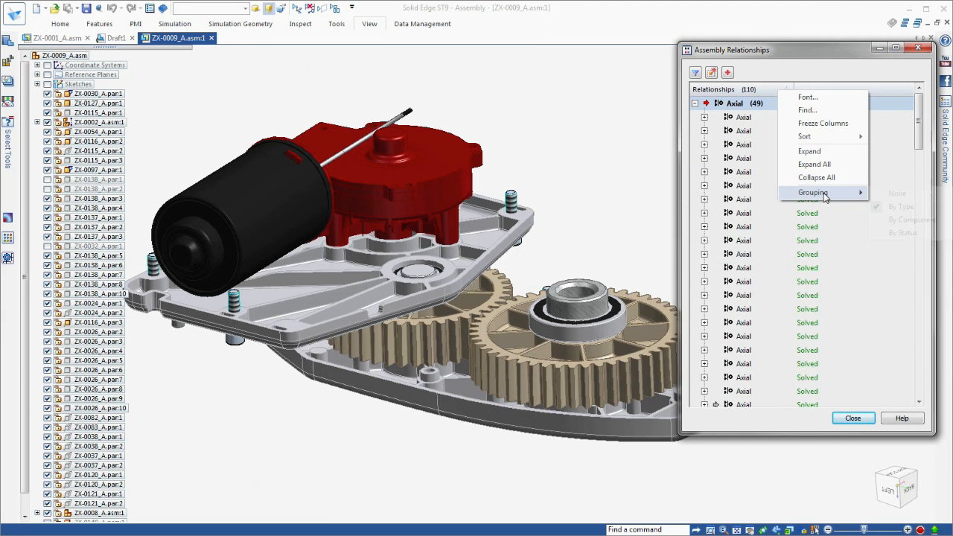
left_click(904, 220)
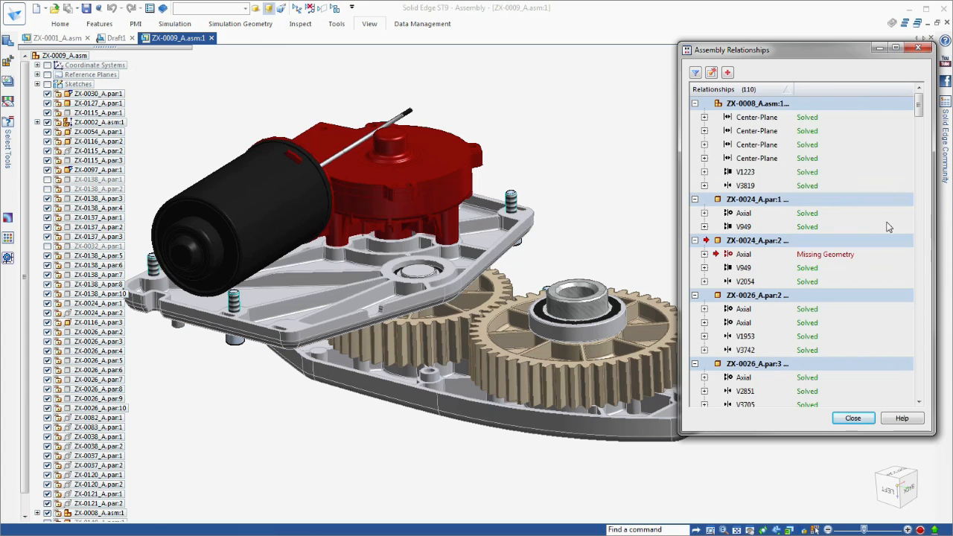
right_click(768, 91)
mouse_move(815, 193)
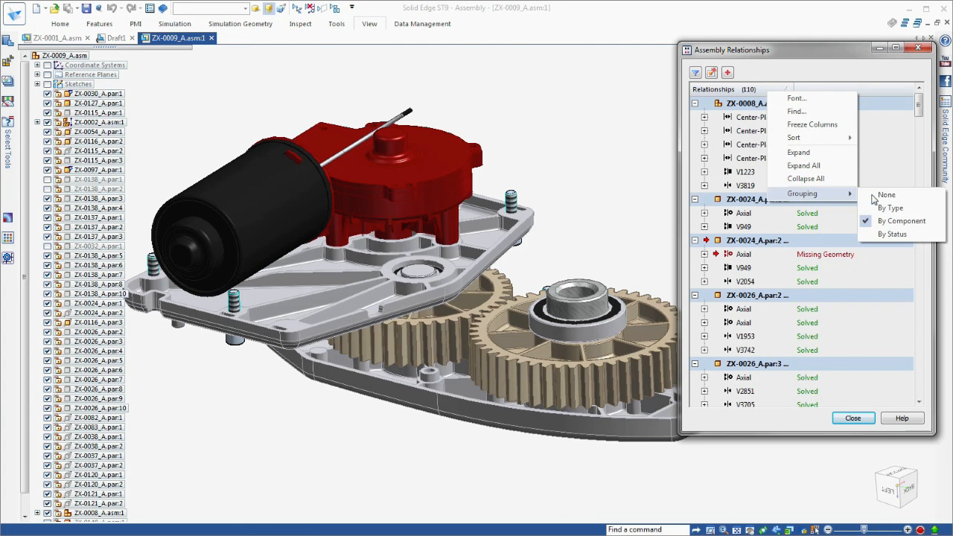
left_click(890, 208)
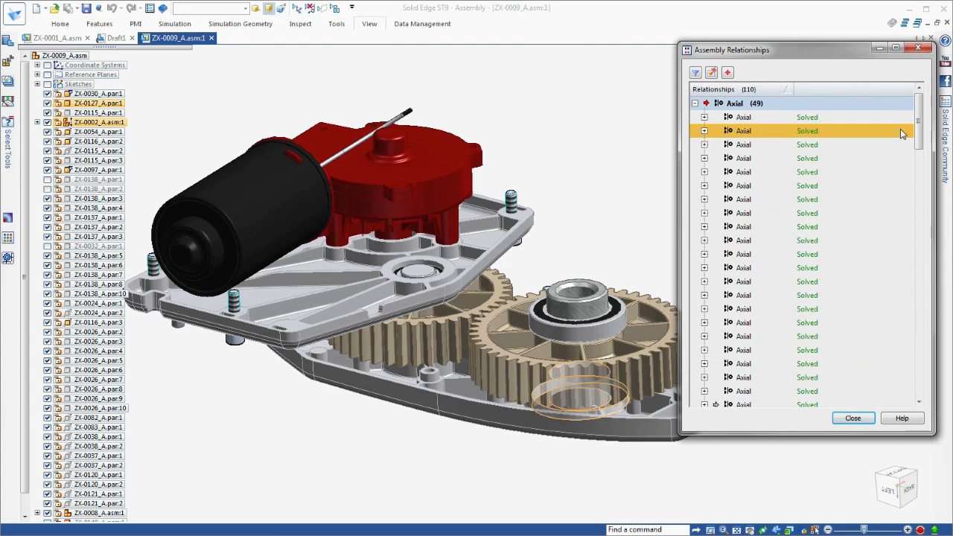
Step: Filter out solved relationships, keeping statuses such as Suppressed and Missing Geometry, and repair the assembly by keeping the failed relationships suppressed
left_click(695, 72)
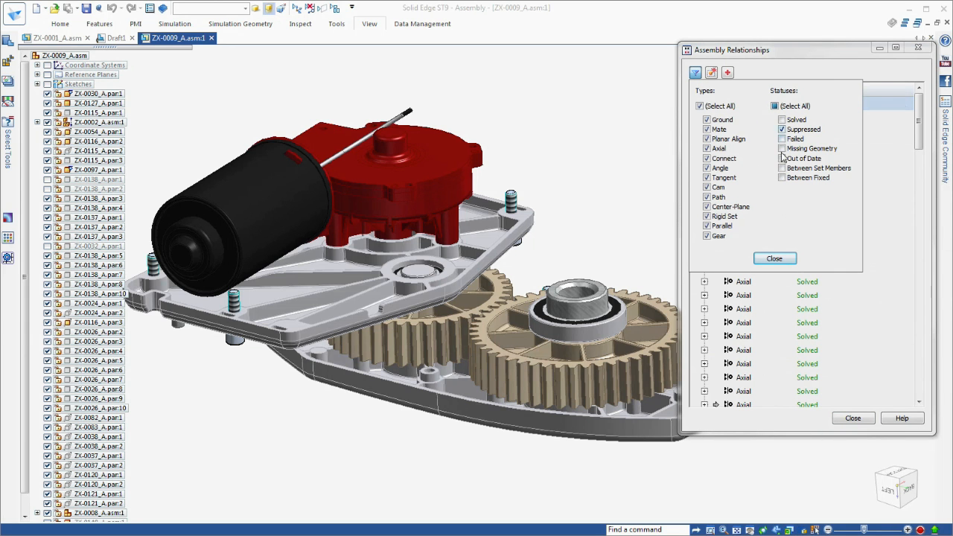
left_click(775, 259)
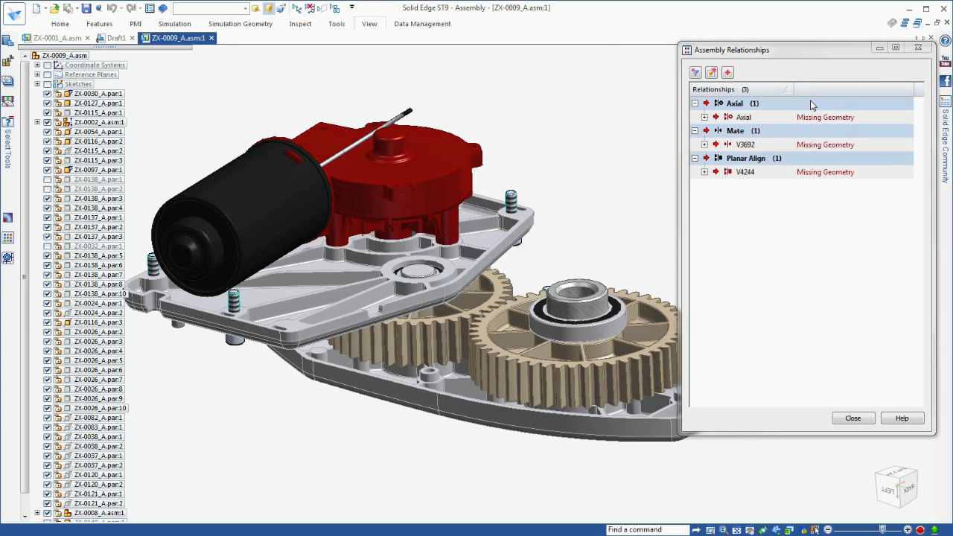
left_click(711, 73)
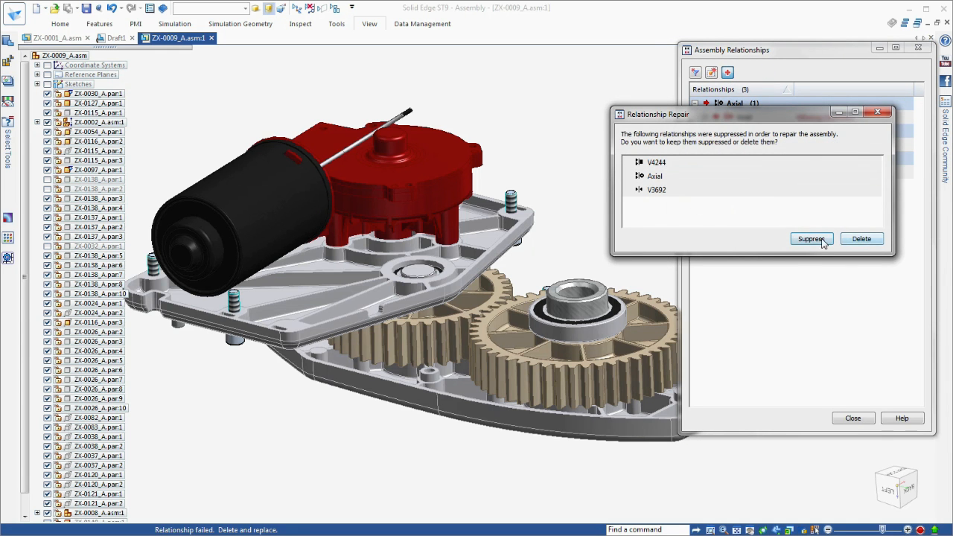
left_click(811, 238)
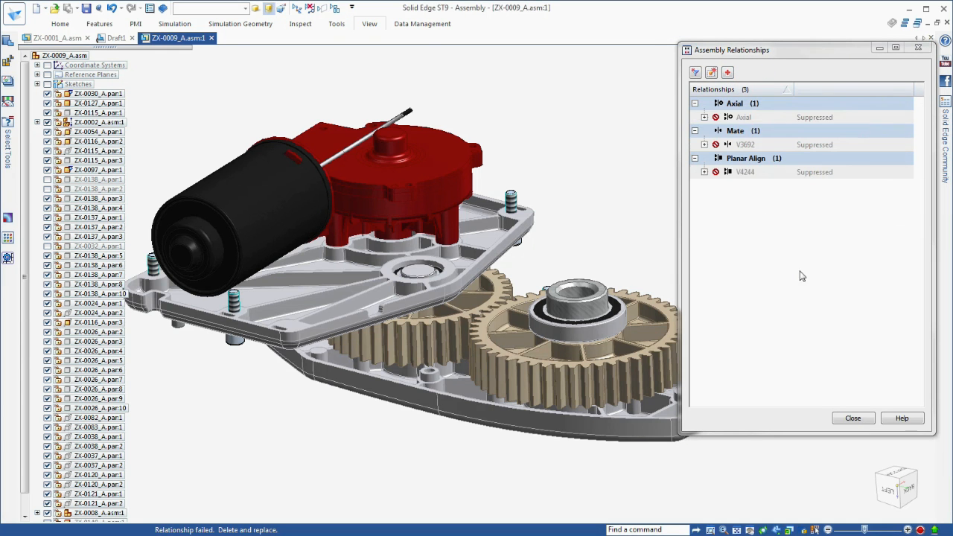
Step: Unsuppress the V4244 planar align relationship and rename its variable to BearingOffset
right_click(777, 172)
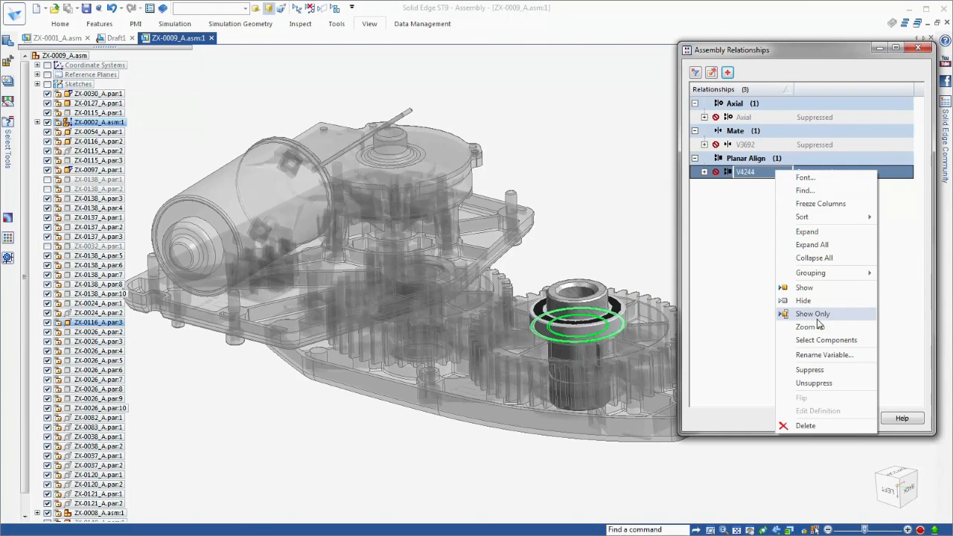
left_click(811, 383)
left_click(704, 172)
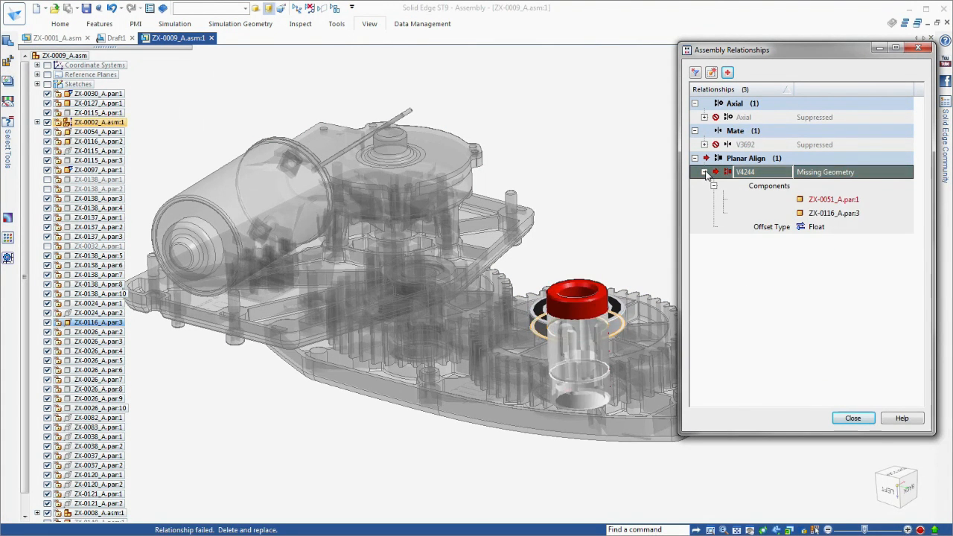
right_click(745, 174)
left_click(769, 179)
type("BearingOffset")
key("Return")
Step: Examine the BearingOffset relationship's failure status, its two components and its offset type
left_click(699, 214)
left_click(694, 213)
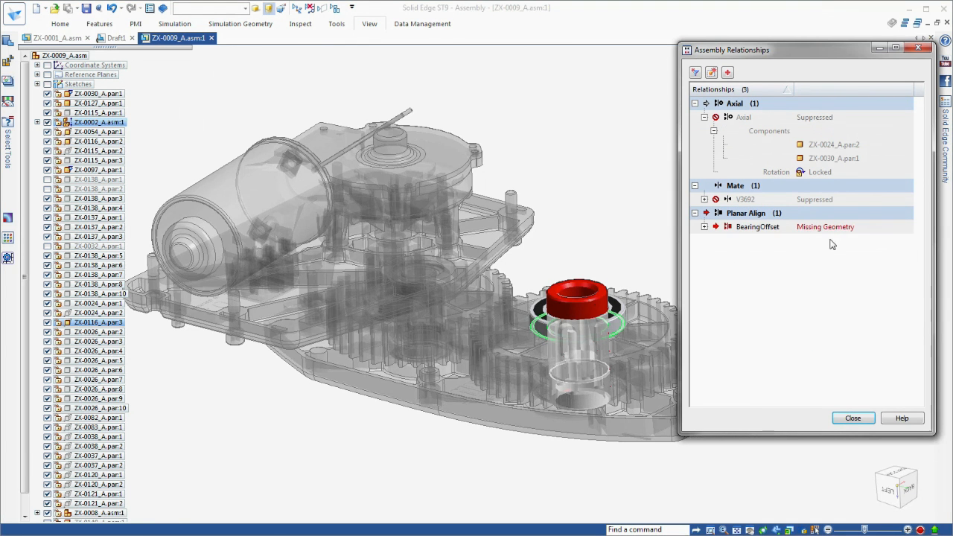
left_click(704, 227)
mouse_move(759, 229)
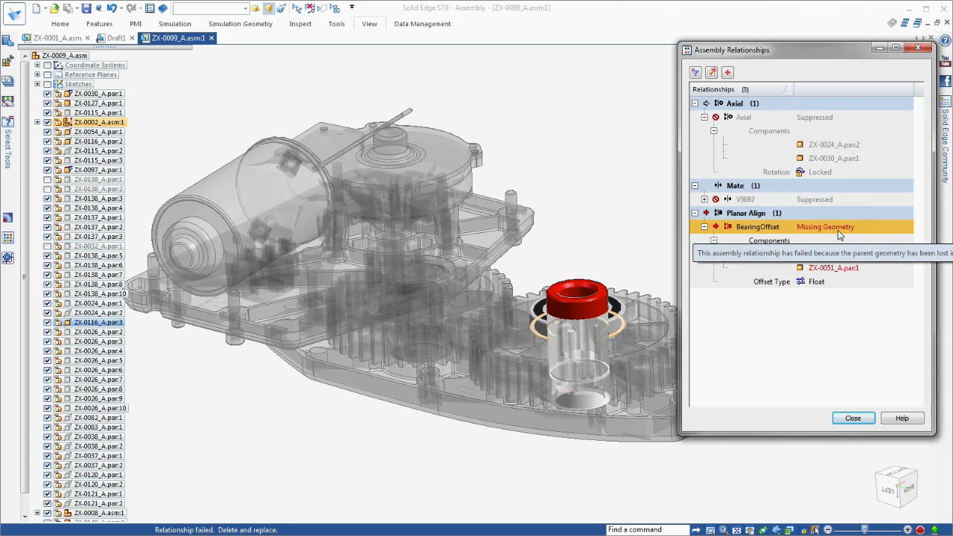
left_click(787, 315)
left_click(809, 254)
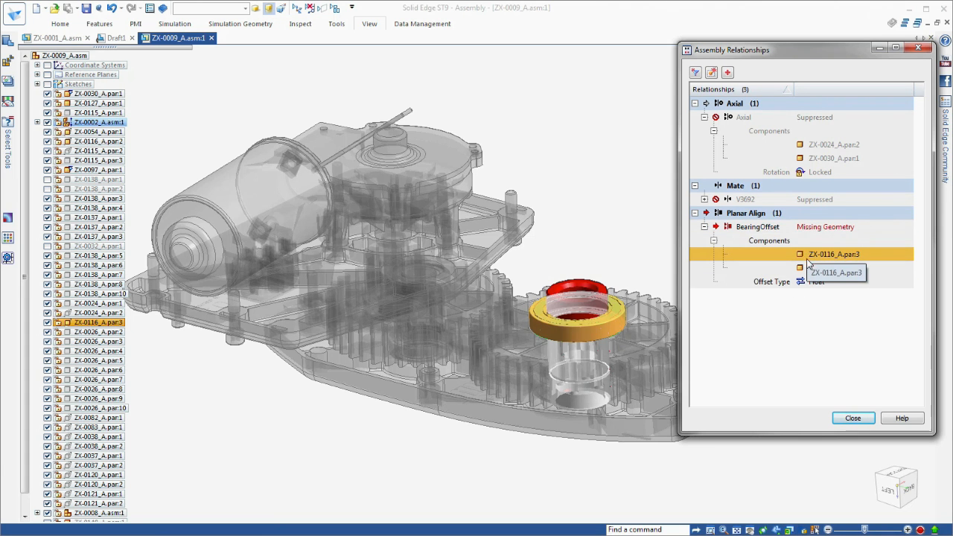
left_click(807, 267)
left_click(808, 288)
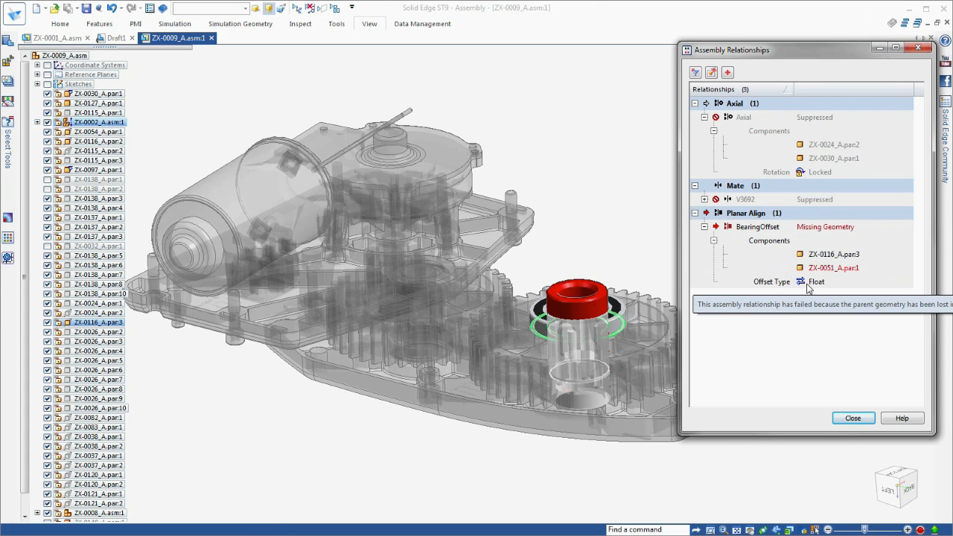
Step: Edit the BearingOffset definition and pick the ring-shaped end face of shaft ZX-0051_A.par:1 as the replacement for its missing geometry
left_click(790, 226)
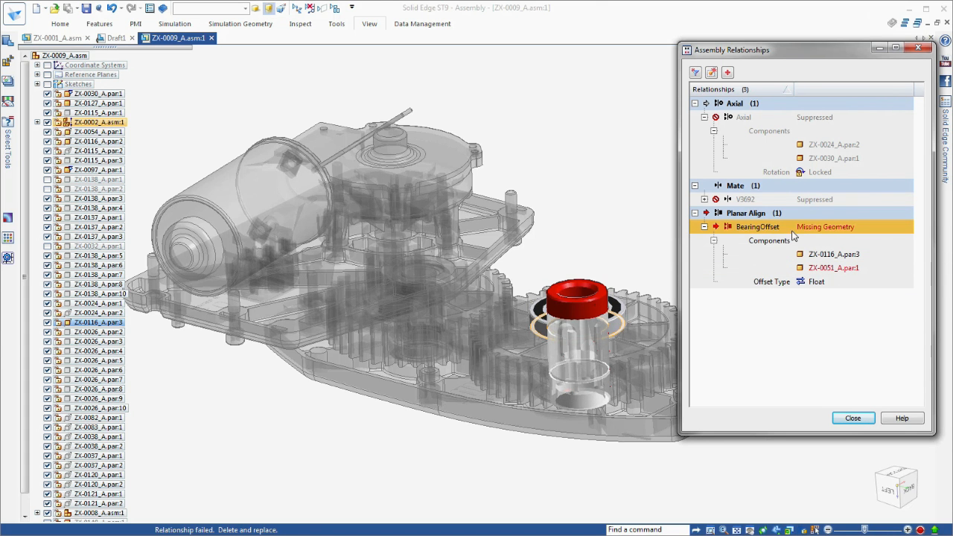
double_click(790, 227)
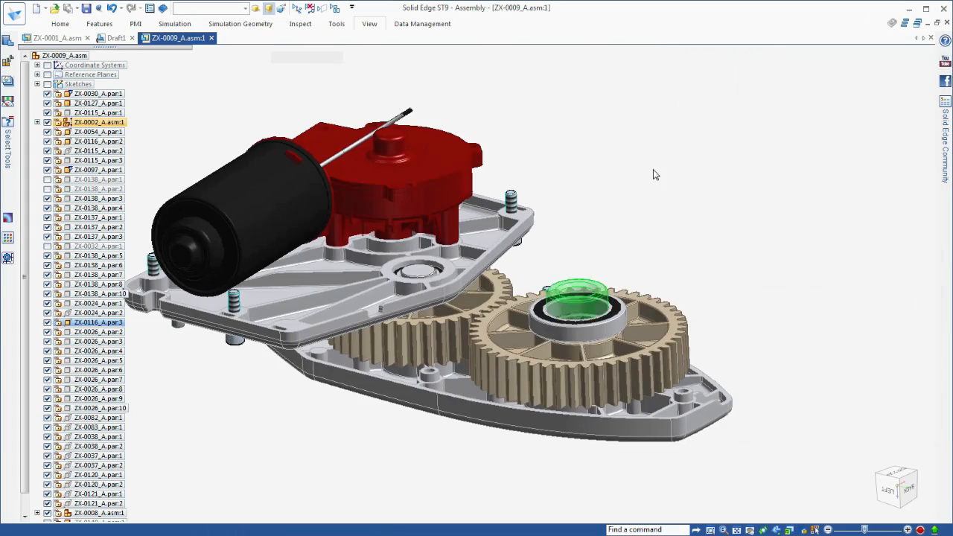
middle_click_drag(655, 164, 810, 125)
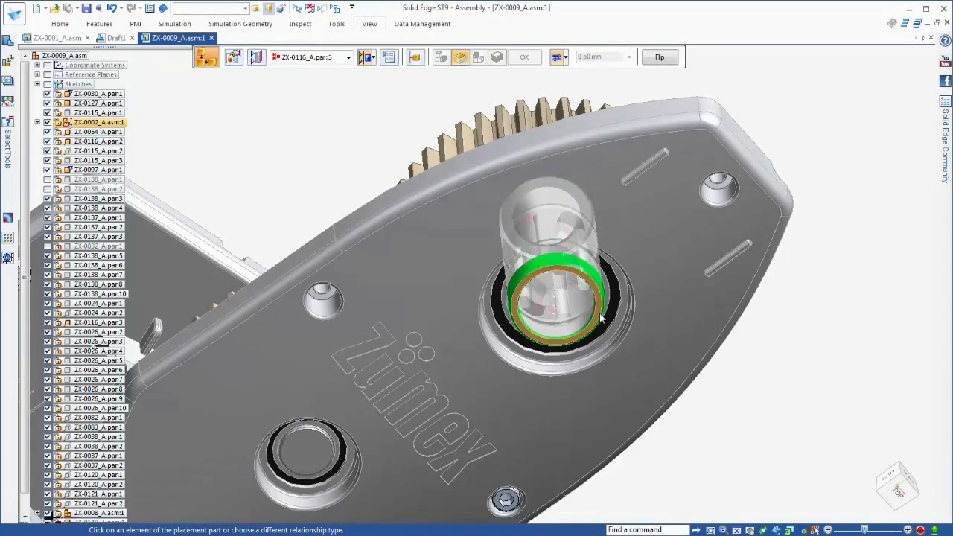
left_click(601, 318)
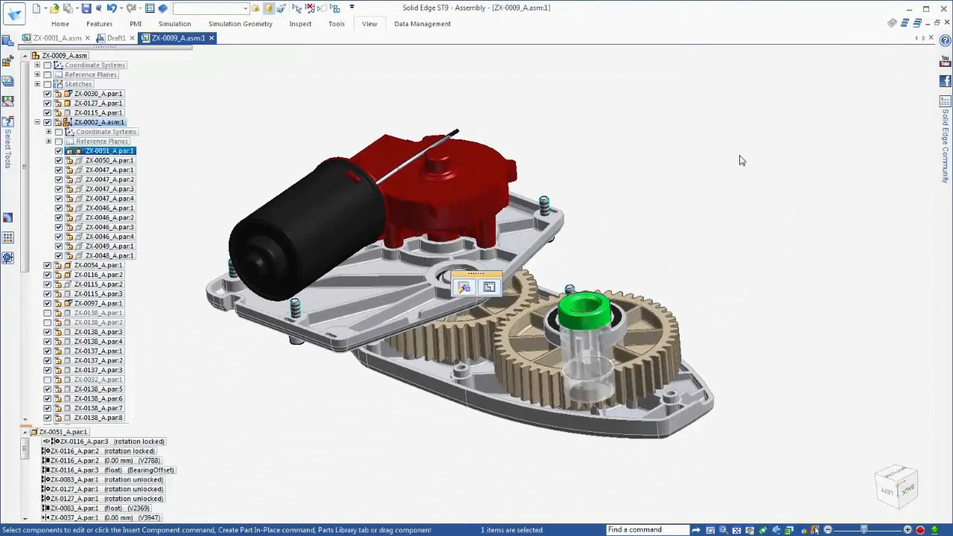
Step: Apply the first saved display configuration to the assembly and return to the home view
left_click(247, 10)
left_click(221, 26)
left_click(255, 137)
key("Home")
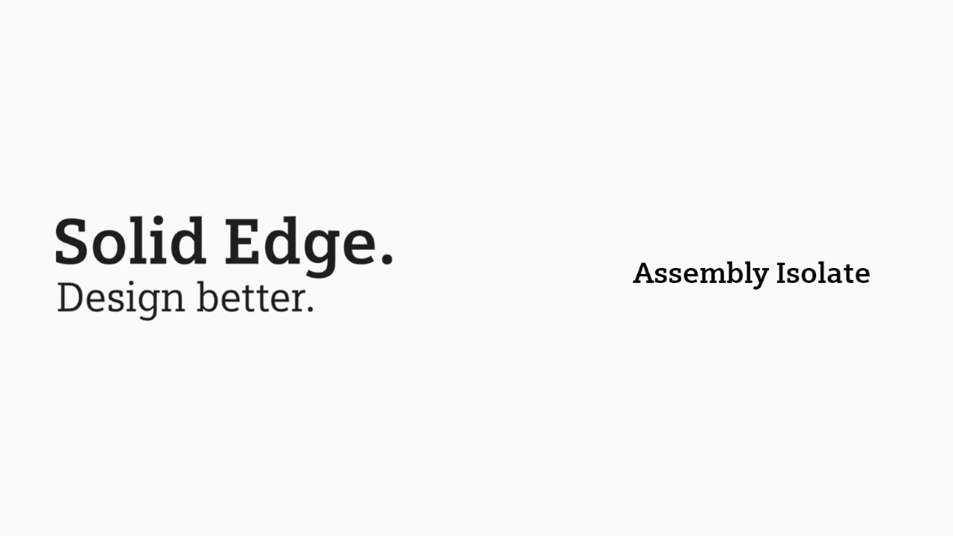
Step: Apply the 05-Gear Housing Rev-C display configuration to the ZX-0001_A assembly
left_click(248, 9)
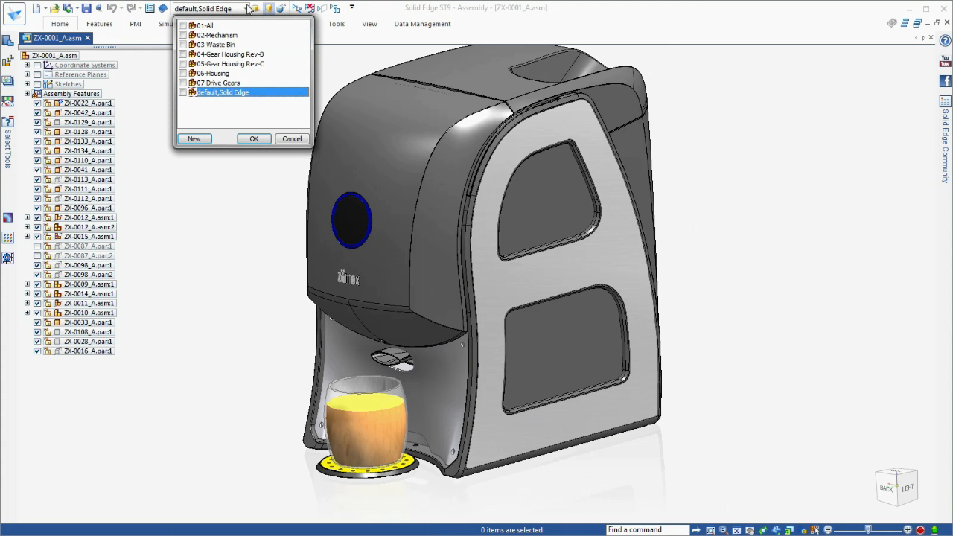
left_click(225, 64)
left_click(254, 139)
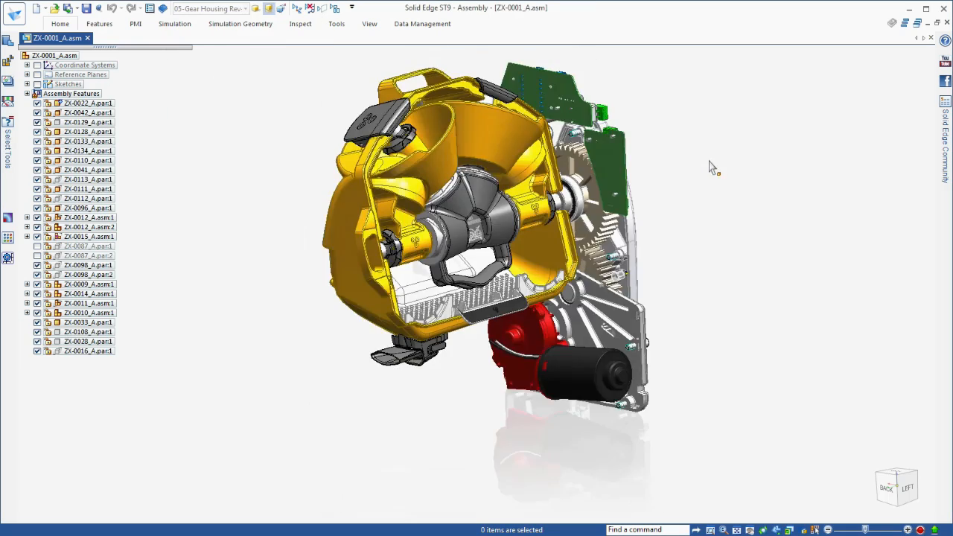
Step: Isolate the dark central housing part ZX-0017_C.par:1 and open it for in-place editing
middle_click_drag(771, 178, 768, 181)
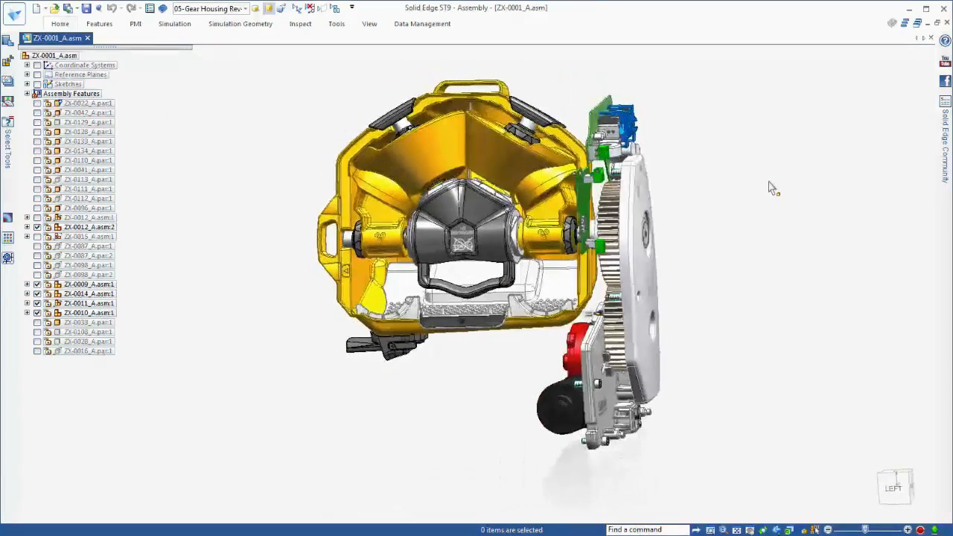
left_click(461, 229)
right_click(724, 194)
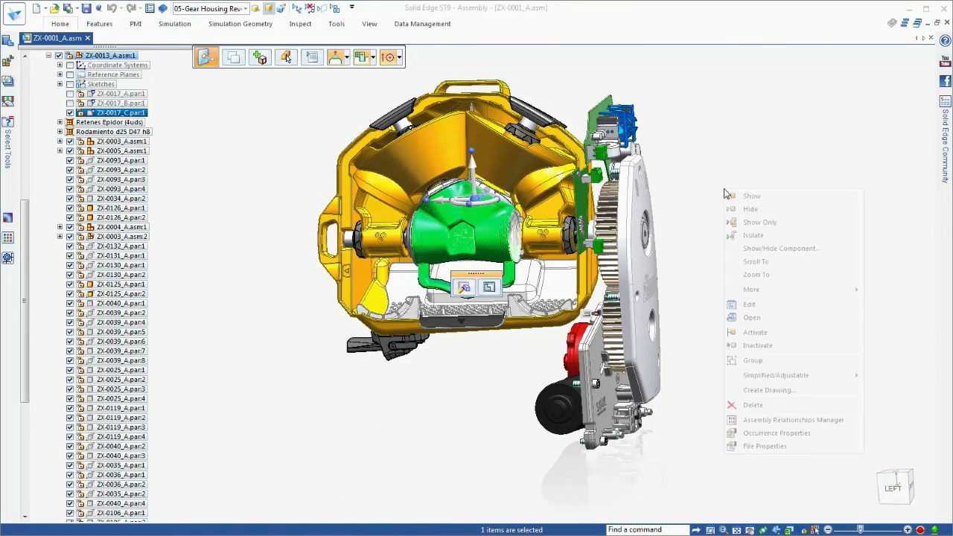
left_click(759, 235)
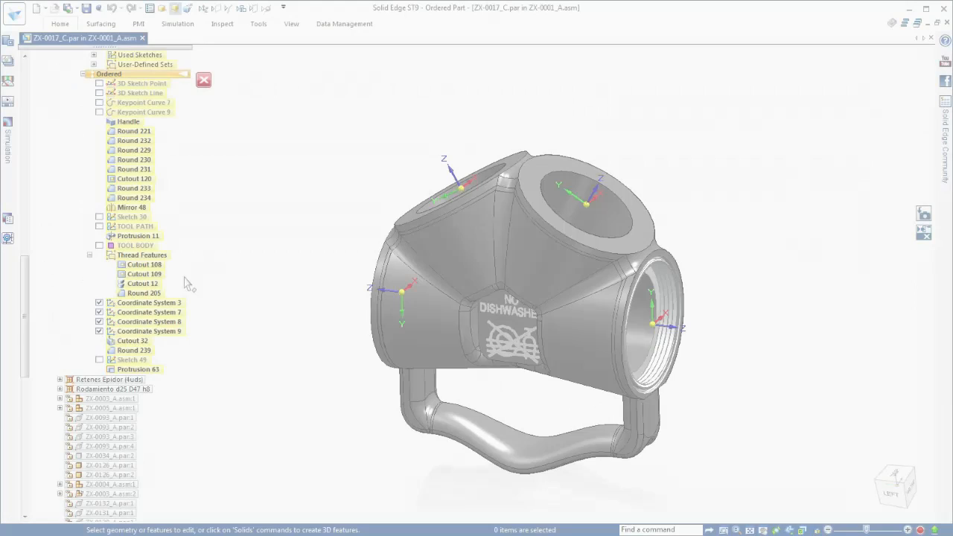
Step: Duplicate the Thread Features group from Coordinate System 3 onto Coordinate Systems 7, 8 and 9, and return to the assembly
left_click(141, 255)
left_click(59, 23)
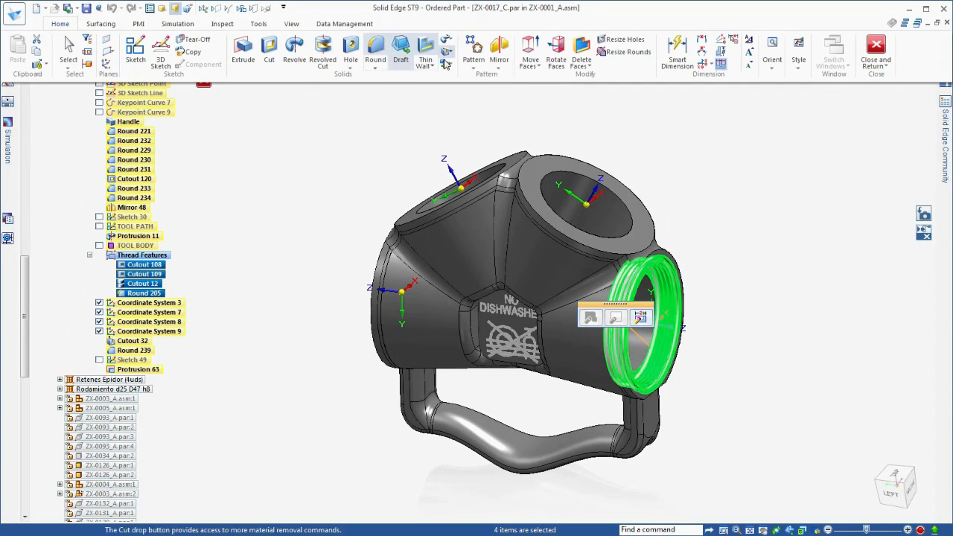
left_click(481, 74)
left_click(484, 118)
scroll(795, 165, "up", 3)
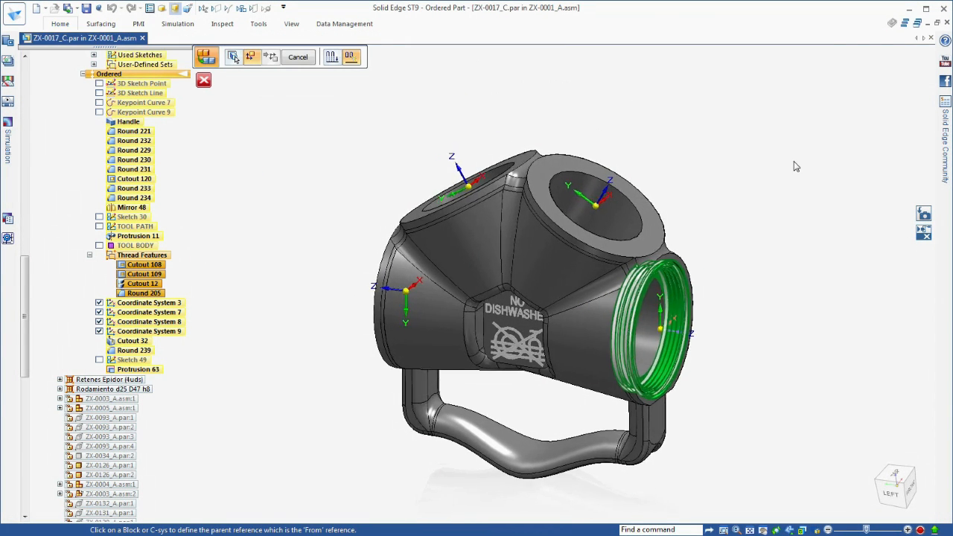
left_click(750, 328)
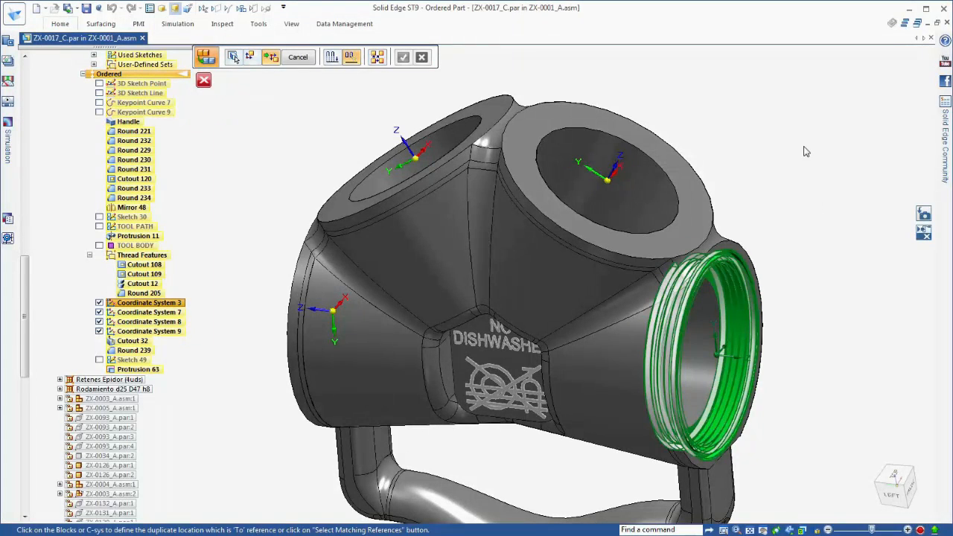
left_click(609, 185)
left_click(415, 157)
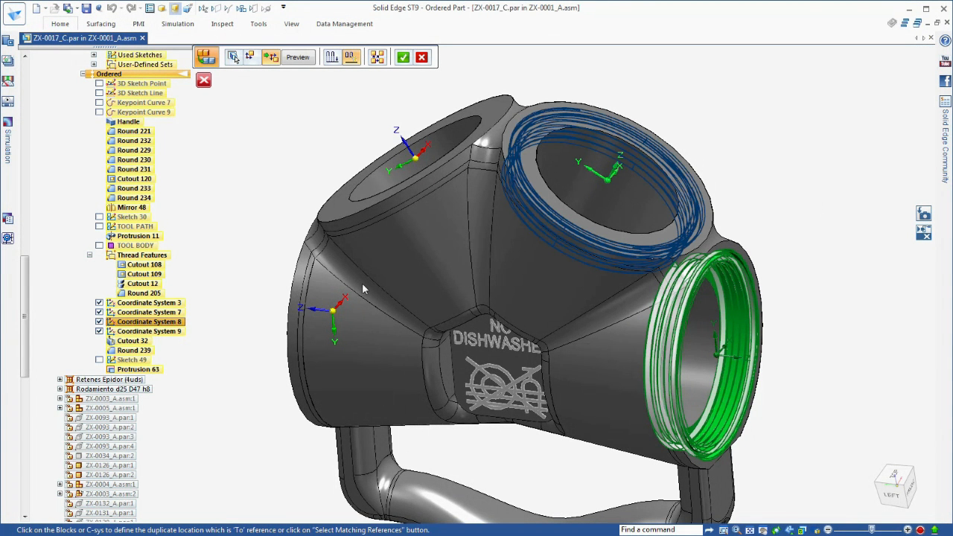
left_click(340, 320)
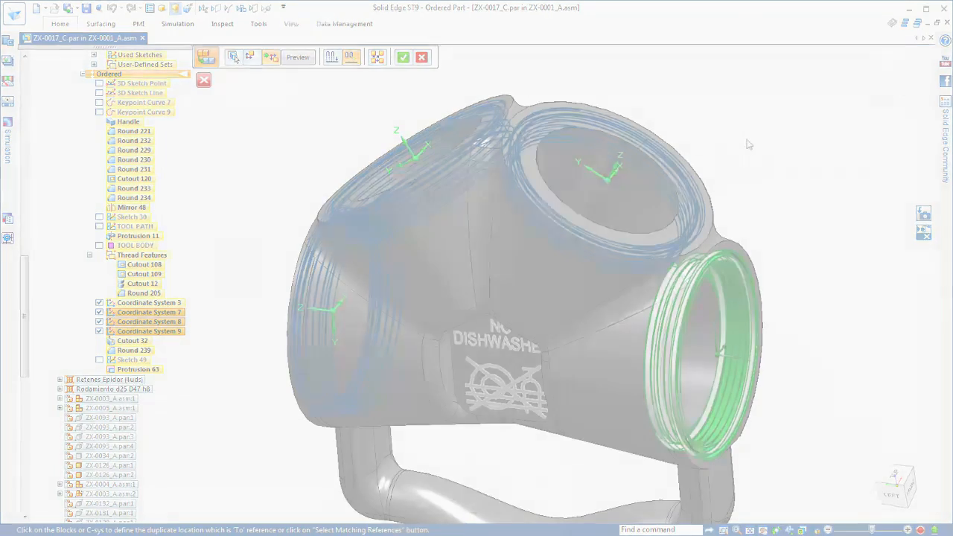
scroll(771, 125, "down", 5)
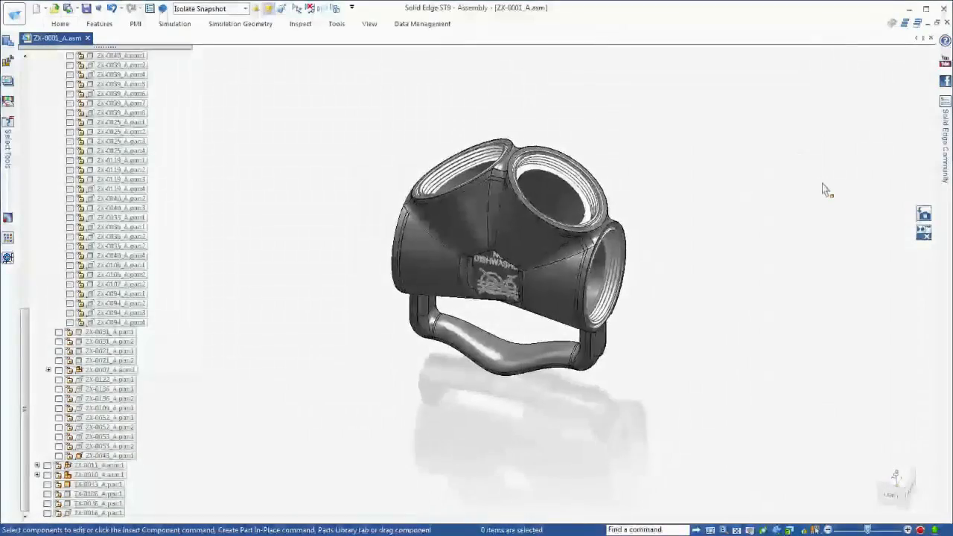
Step: Duplicate the plug ZX-0150_A.par:1 onto all matching openings of the housing with Select Matching Occurrences
left_click(923, 215)
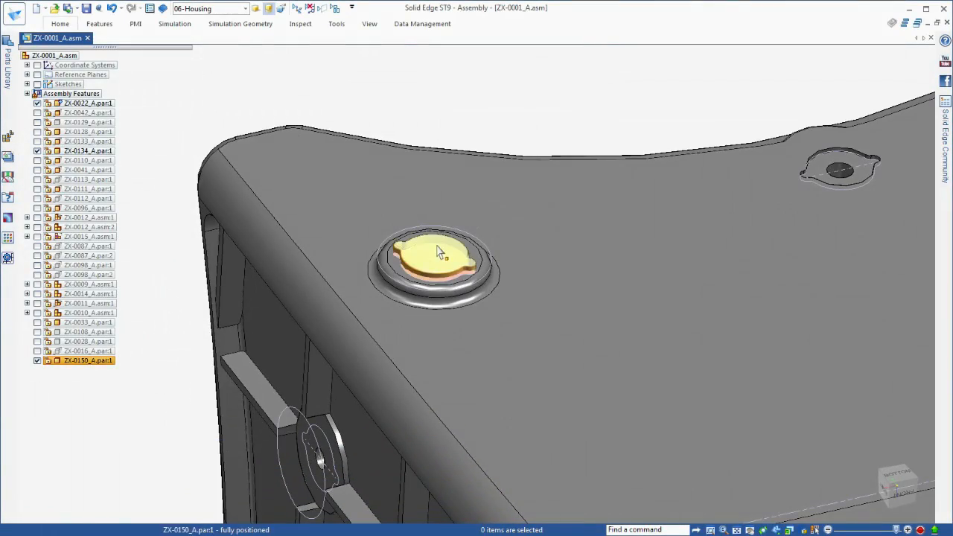
left_click(439, 253)
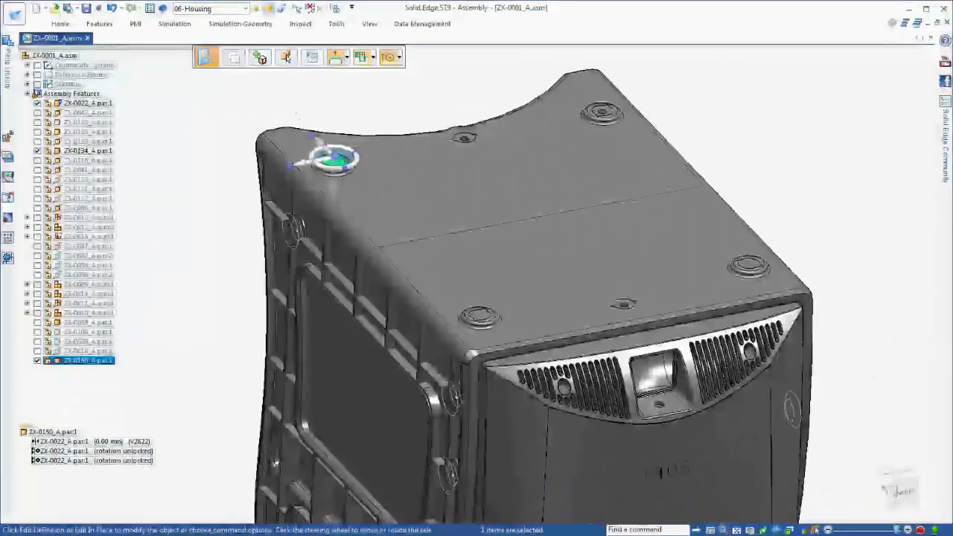
left_click(60, 23)
left_click(603, 70)
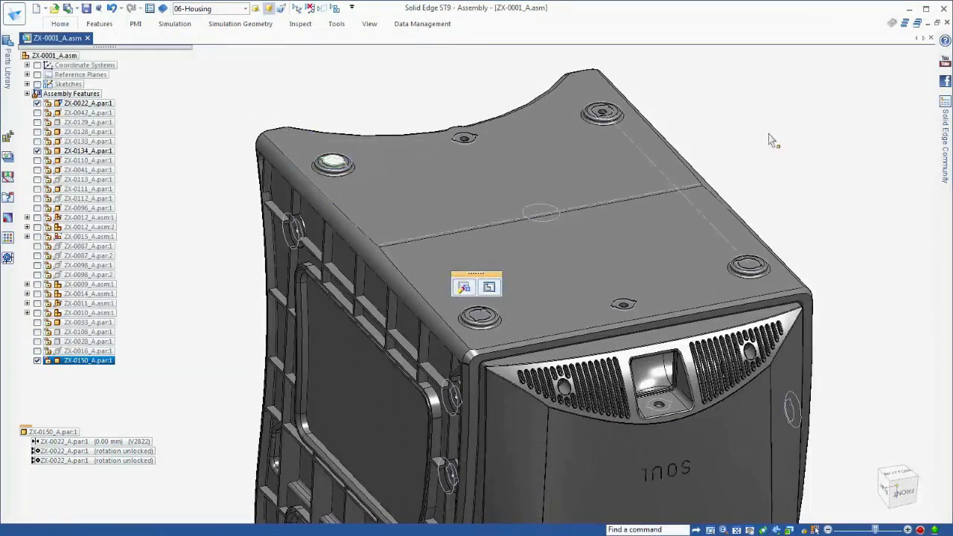
left_click(339, 169)
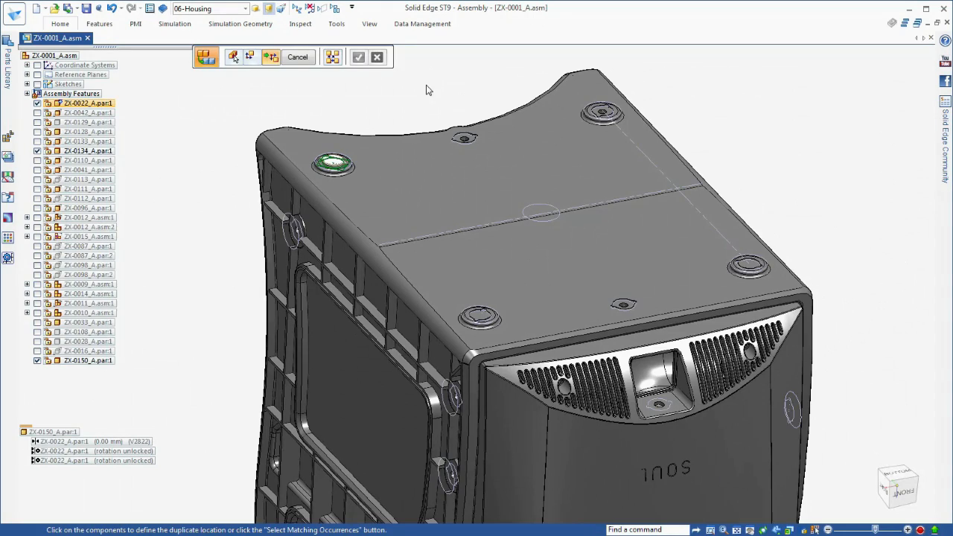
left_click(333, 58)
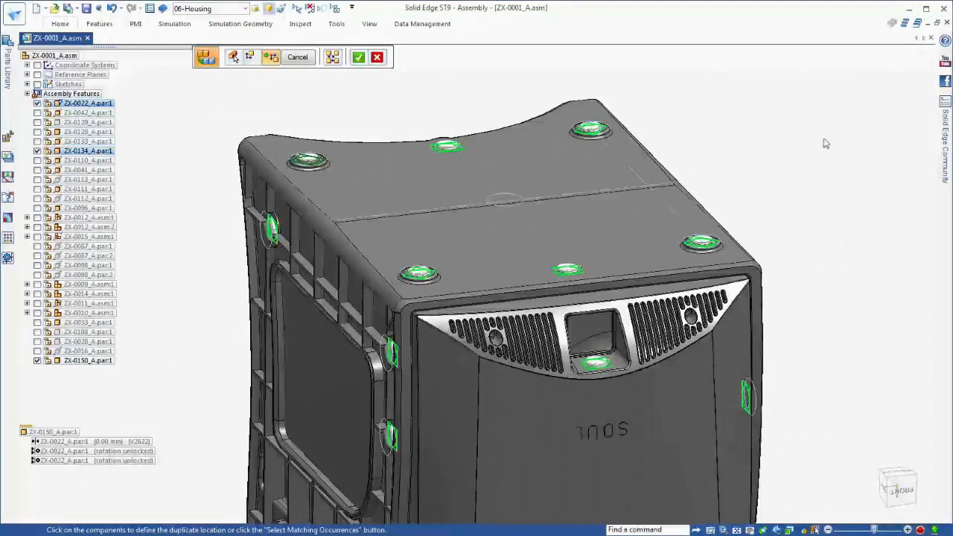
key("Return")
key("Return")
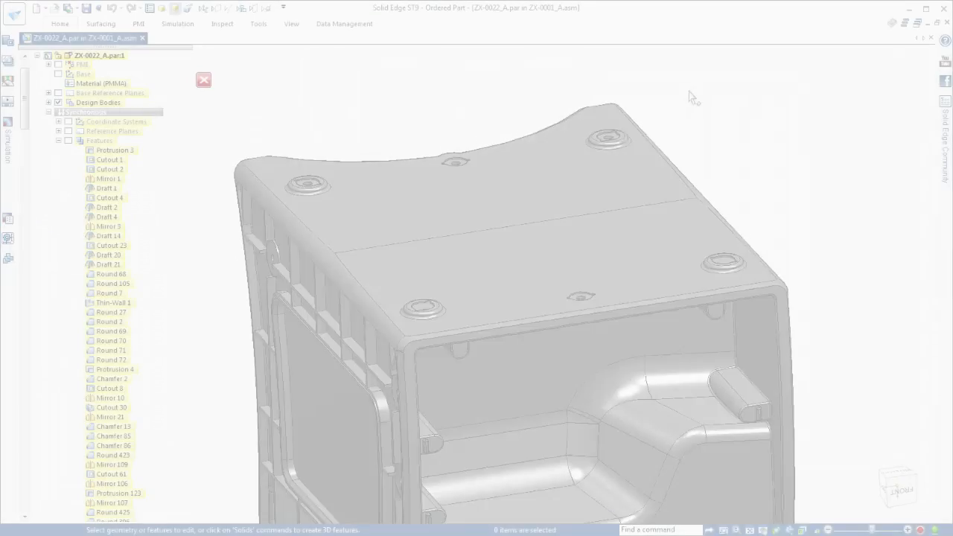
Step: Edit the Block-Back Plug sketch in ZX-0022_A.par, set the opening's position dimension to 90, and finish the edit
scroll(585, 83, "up", 4)
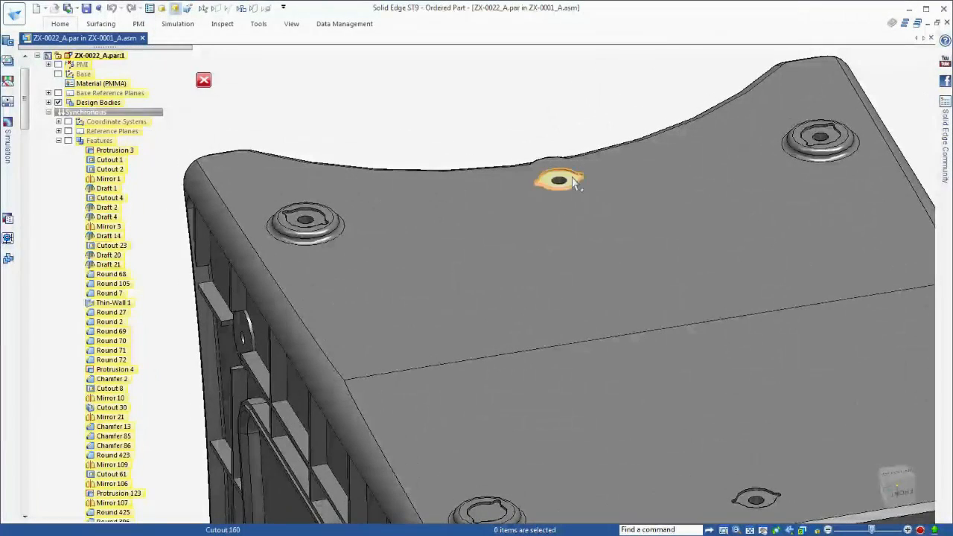
left_click(560, 180)
left_click(570, 253)
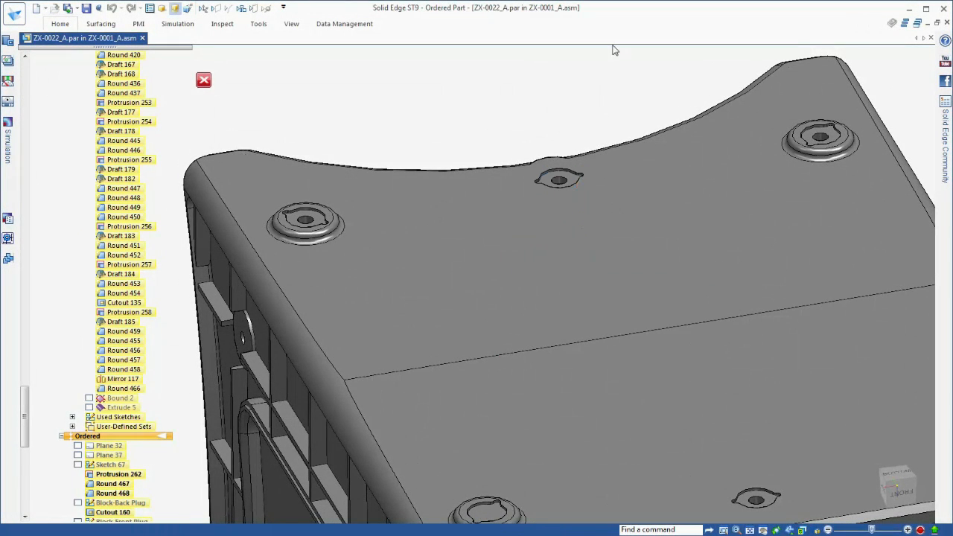
left_click(465, 282)
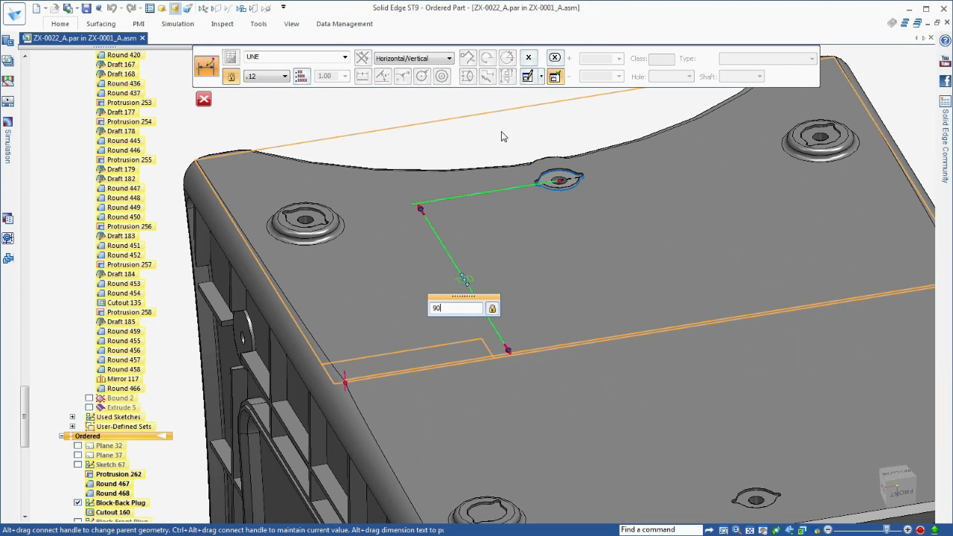
key("Return")
left_click(204, 100)
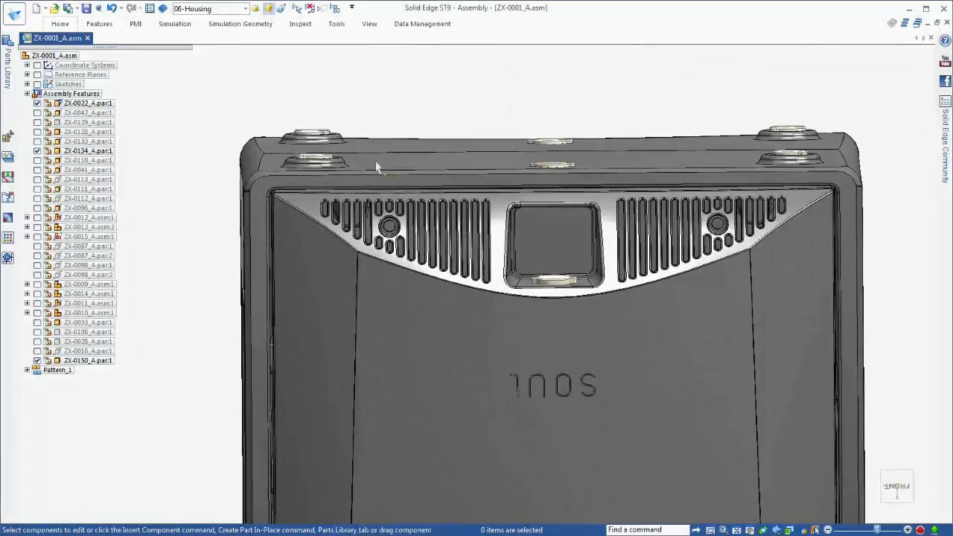
Step: Show only the housing ZX-0022_A.par:1 and the plugs on its bottom face
left_click_drag(198, 79, 899, 189)
scroll(476, 246, "down", 3)
middle_click_drag(447, 216, 469, 249)
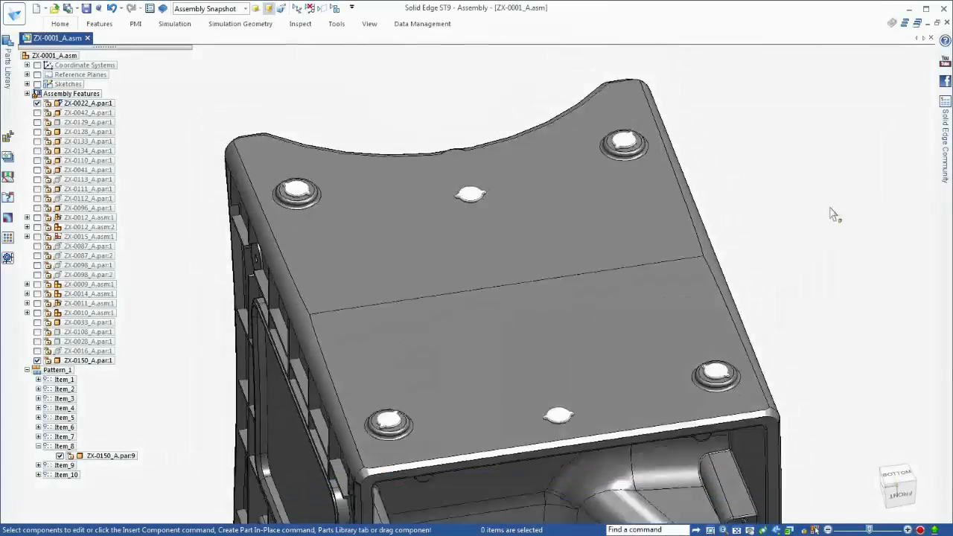
Step: Open the occurrence properties for the housing ZX-0022_A.par:1 and the six plugs on its bottom face
left_click_drag(285, 107, 787, 321)
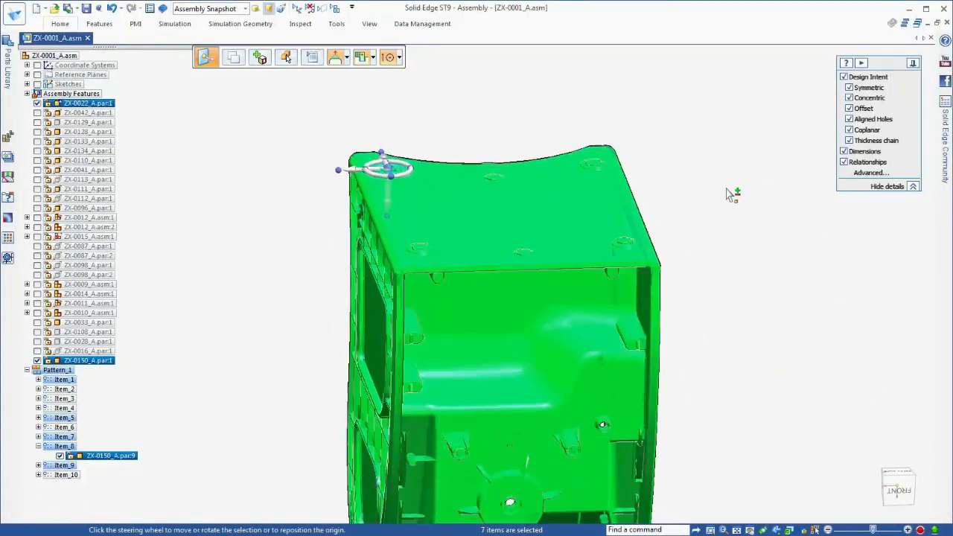
right_click(648, 226)
left_click(705, 415)
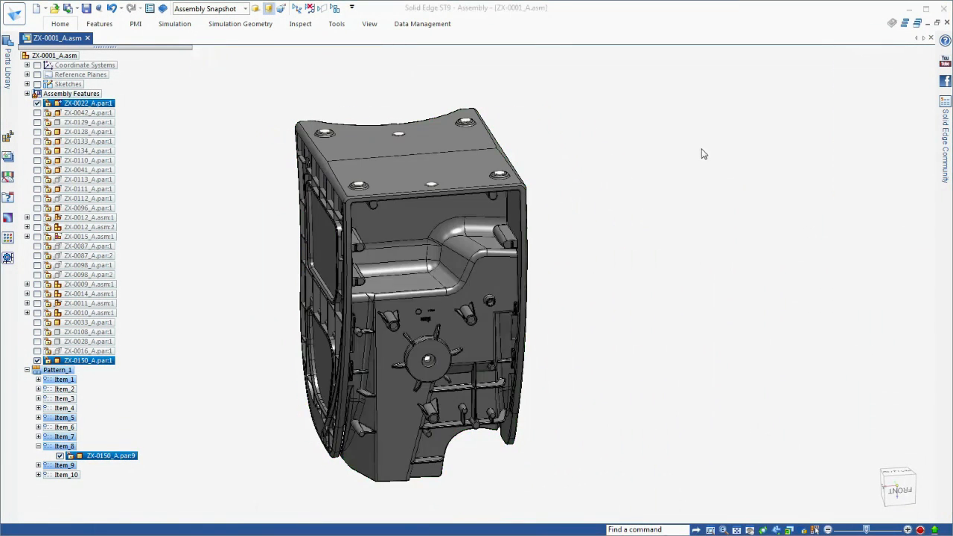
left_click_drag(678, 285, 665, 282)
middle_click_drag(637, 157, 763, 118)
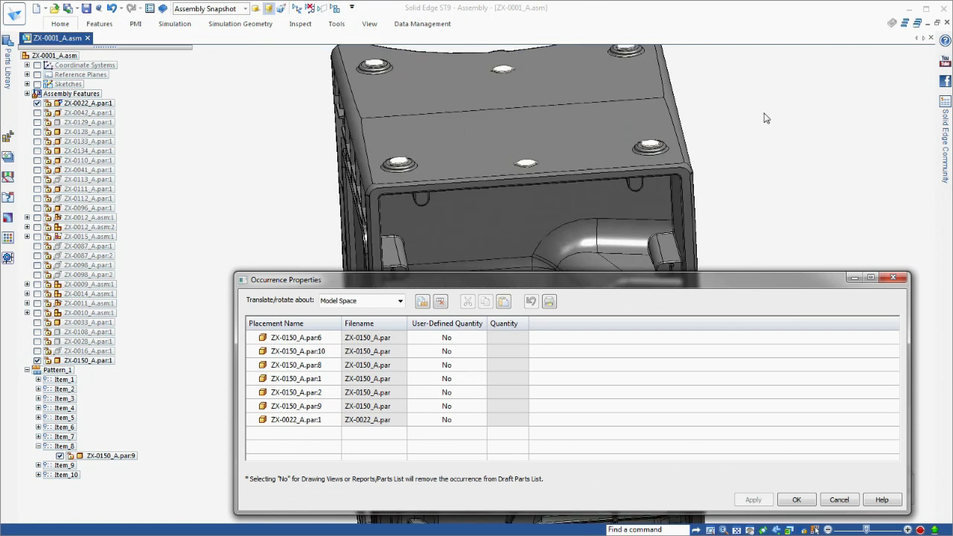
Step: Add the Reference ID, Type and Notes properties and fill Reference ID 10040 into all seven occurrences
left_click(421, 302)
left_click(567, 343)
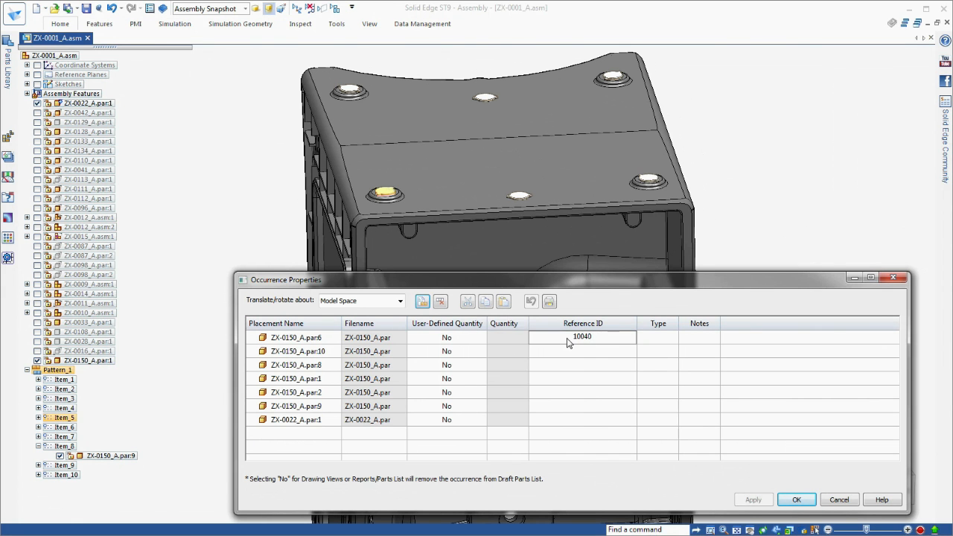
right_click(567, 342)
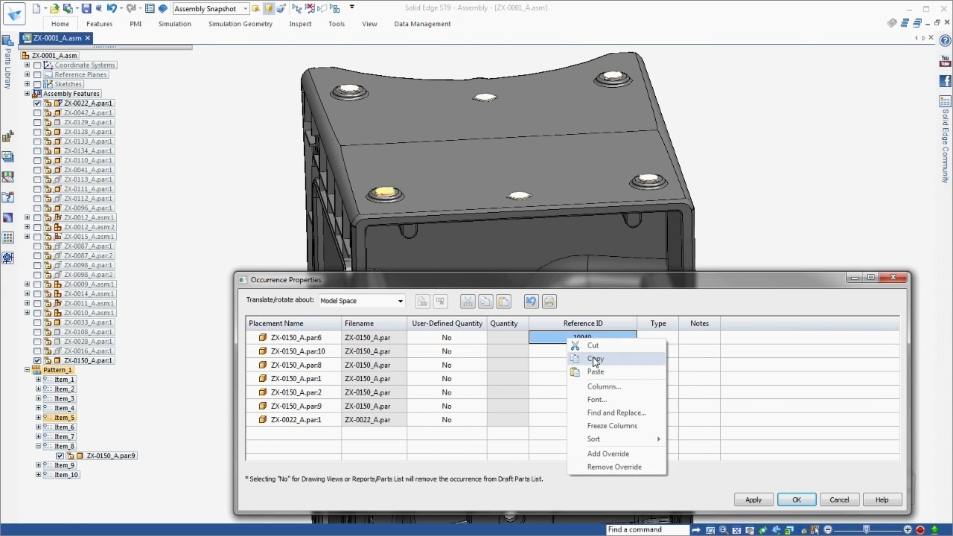
left_click(587, 361)
left_click_drag(578, 352, 583, 417)
right_click(583, 417)
left_click(613, 448)
Step: Renumber the Reference IDs from the second occurrence to the last as 10041 through 10046 in row order
left_click(603, 356)
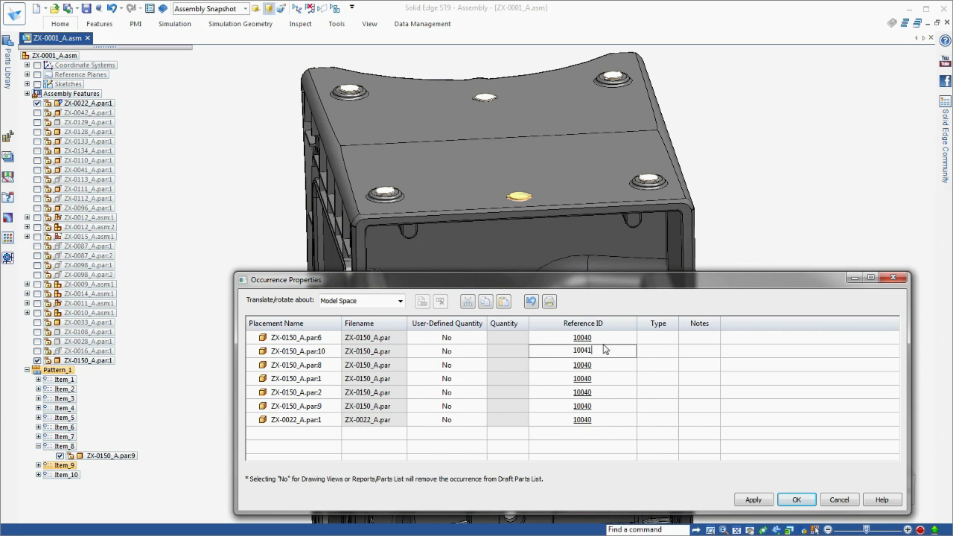
left_click(622, 394)
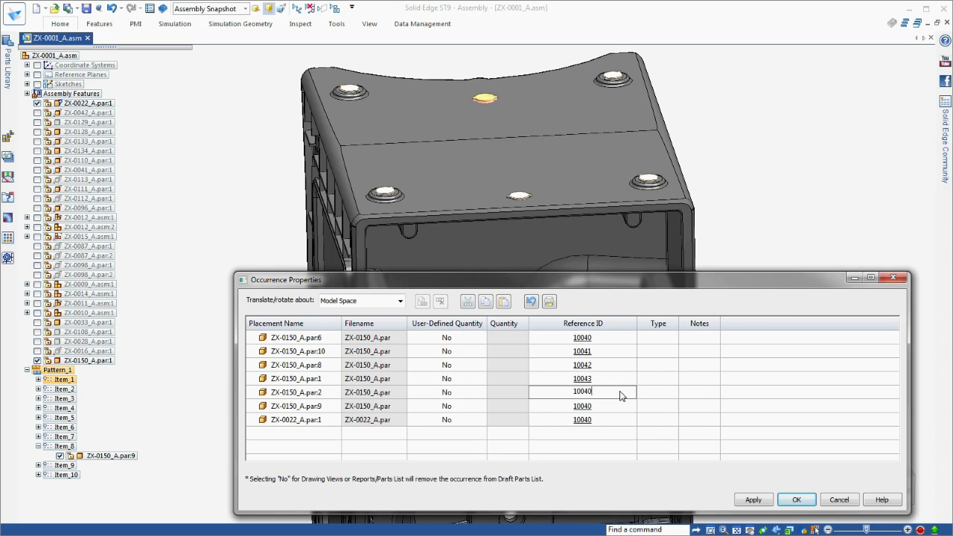
left_click(617, 407)
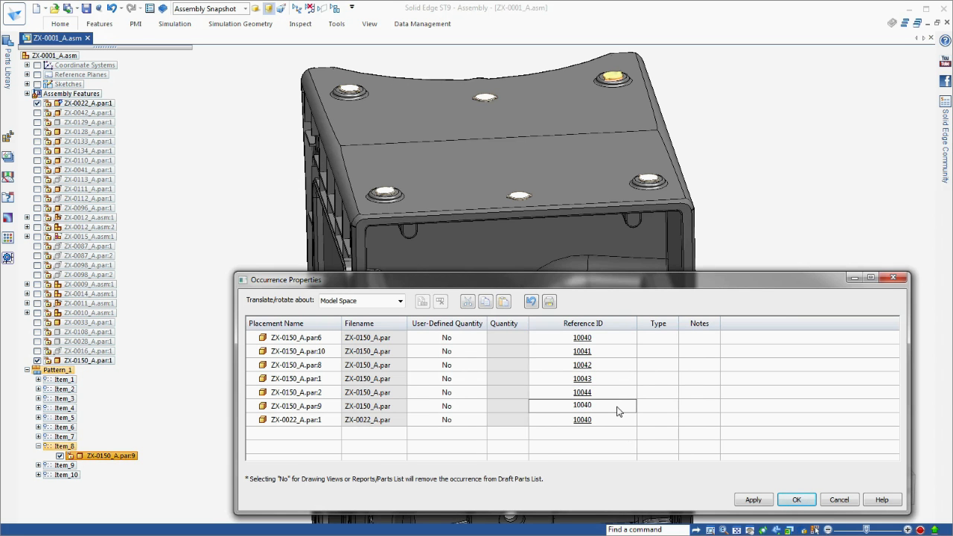
left_click(609, 420)
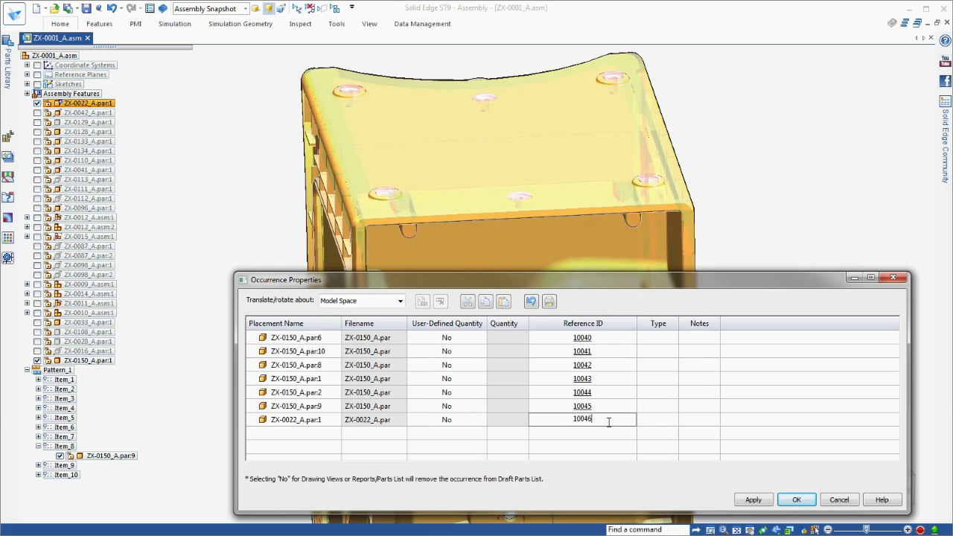
Step: Set the Type to Foot for ZX-0150_A.par:6 and :8, Plug for :10 and :2, and Foot-Plug for :1 and :9
left_click(674, 341)
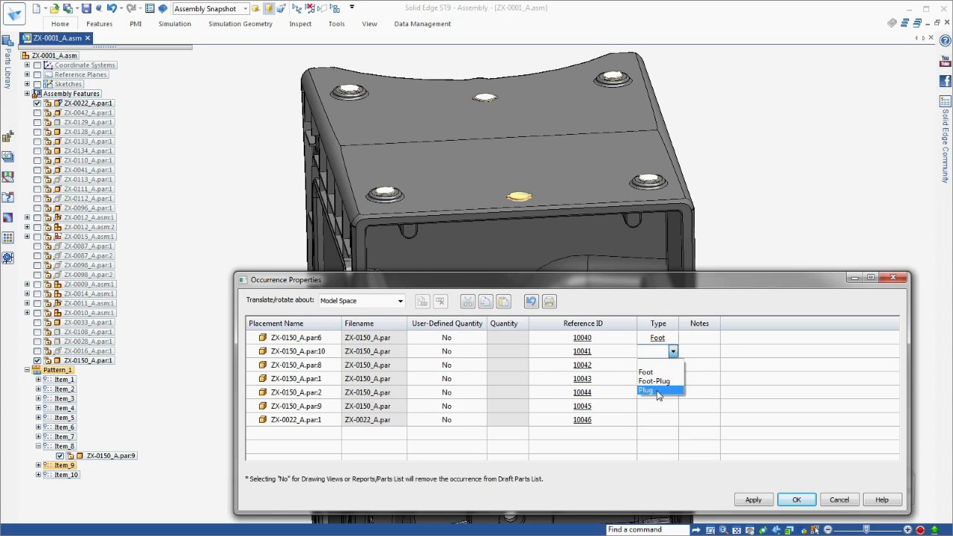
left_click(664, 389)
left_click(673, 379)
left_click(673, 379)
left_click(664, 409)
left_click(676, 395)
left_click(673, 392)
left_click(663, 434)
left_click(675, 405)
left_click(673, 406)
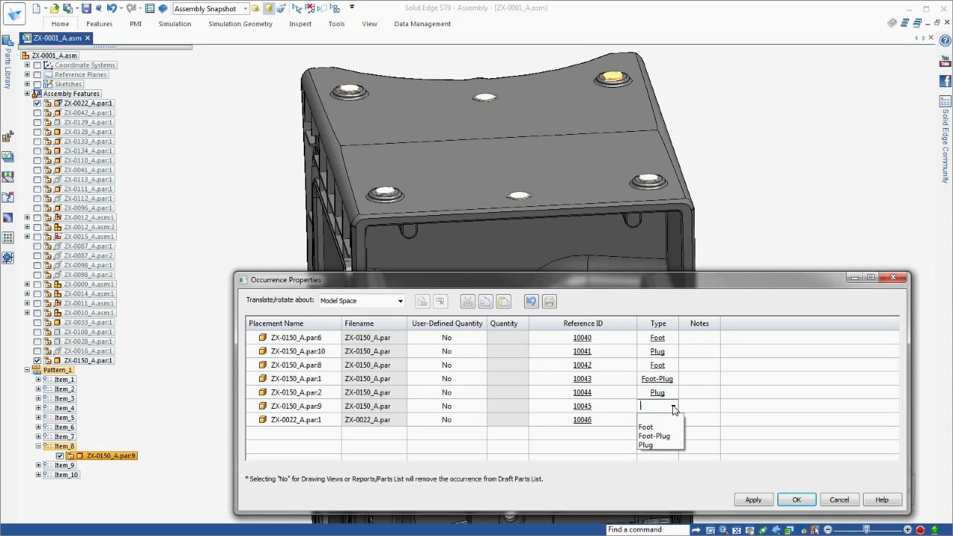
left_click(679, 435)
Step: Enter the note "Clean Foot Surface" for ZX-0022_A.par:1 and apply the occurrence properties
left_click(692, 420)
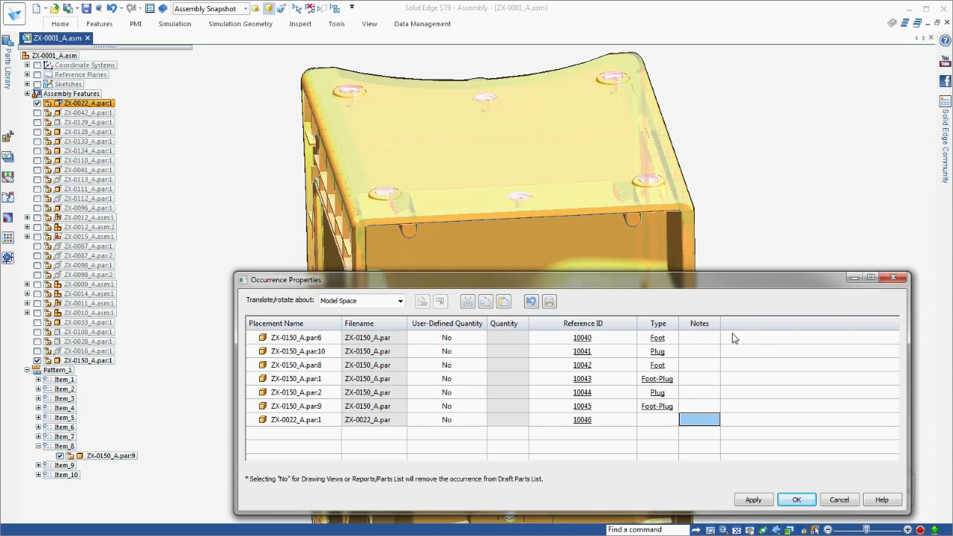
type("Clean Foot S")
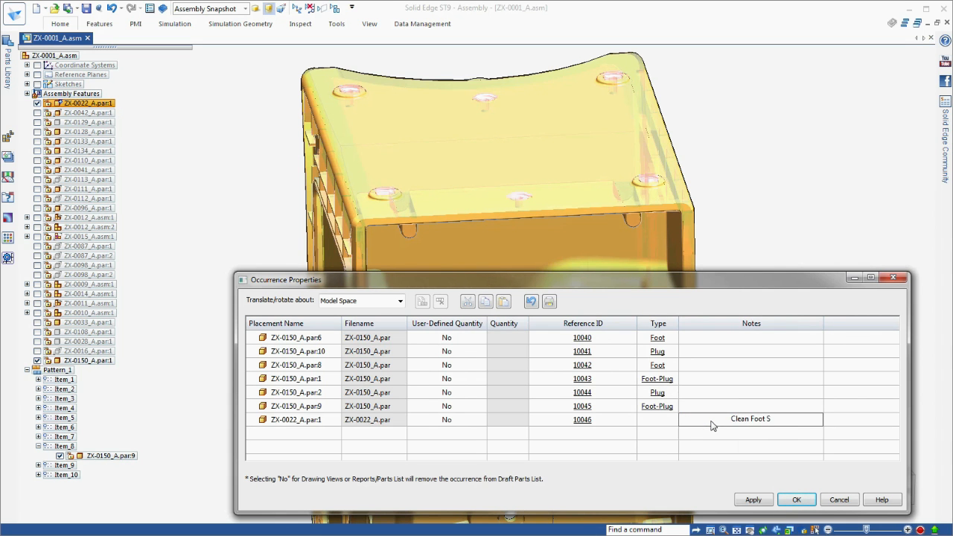
type("urface")
left_click(752, 499)
left_click(795, 500)
left_click(780, 166)
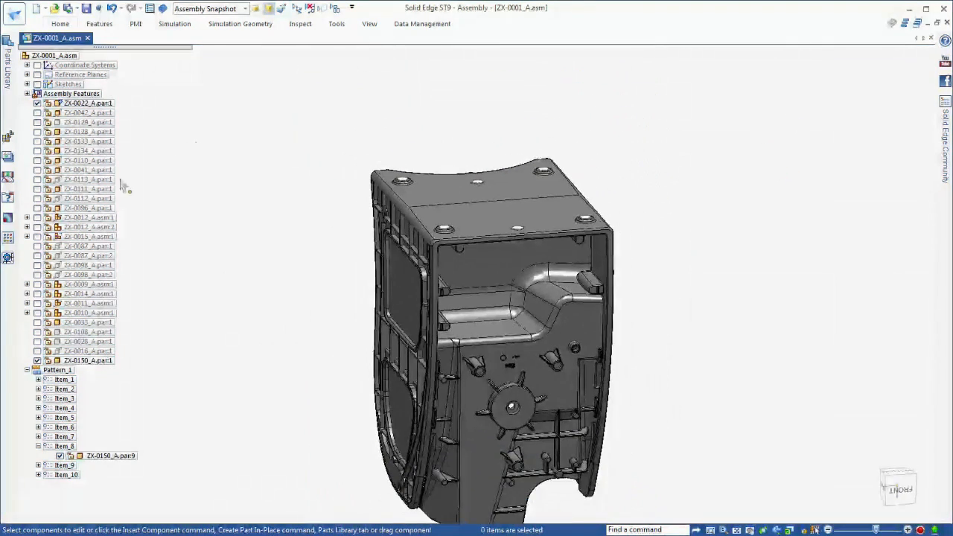
Step: Create a query named "Feet to machine" that finds parts whose Custom Occurrence type marks them as a foot
left_click(8, 197)
left_click(24, 68)
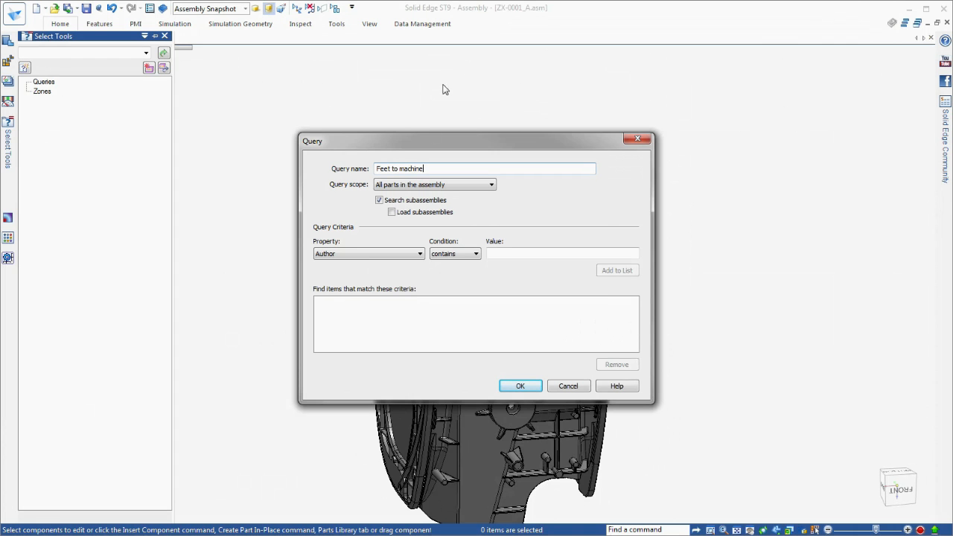
left_click(395, 254)
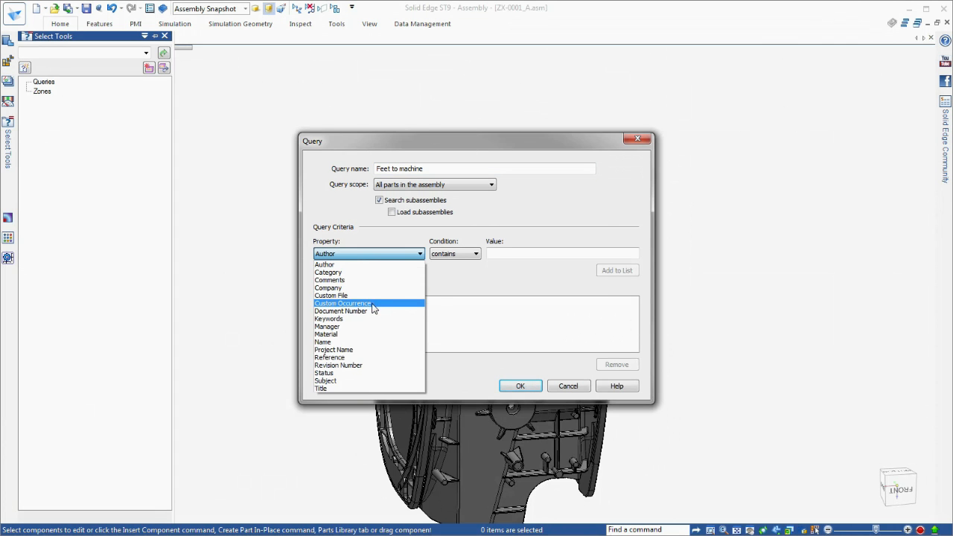
left_click(375, 305)
left_click(416, 272)
left_click(340, 299)
left_click(519, 252)
type("F")
left_click(617, 271)
left_click(523, 386)
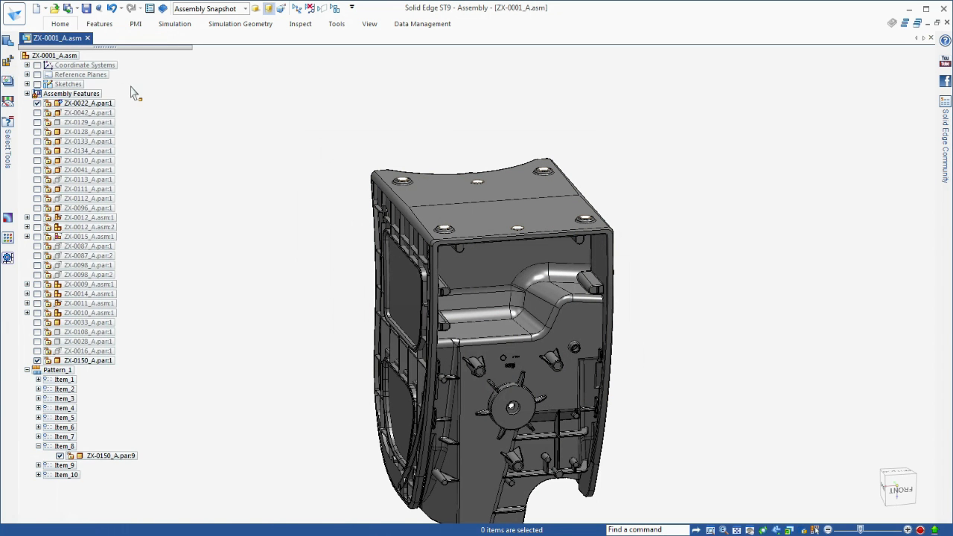
Step: Run the "Feet to machine" query to check which plugs it selects, and clear the selection
left_click(11, 122)
left_click(66, 92)
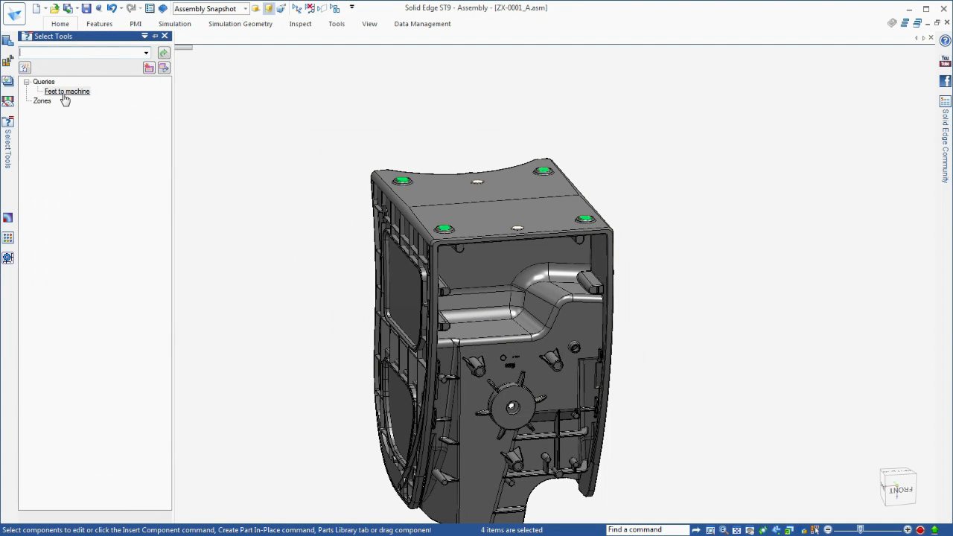
left_click(289, 131)
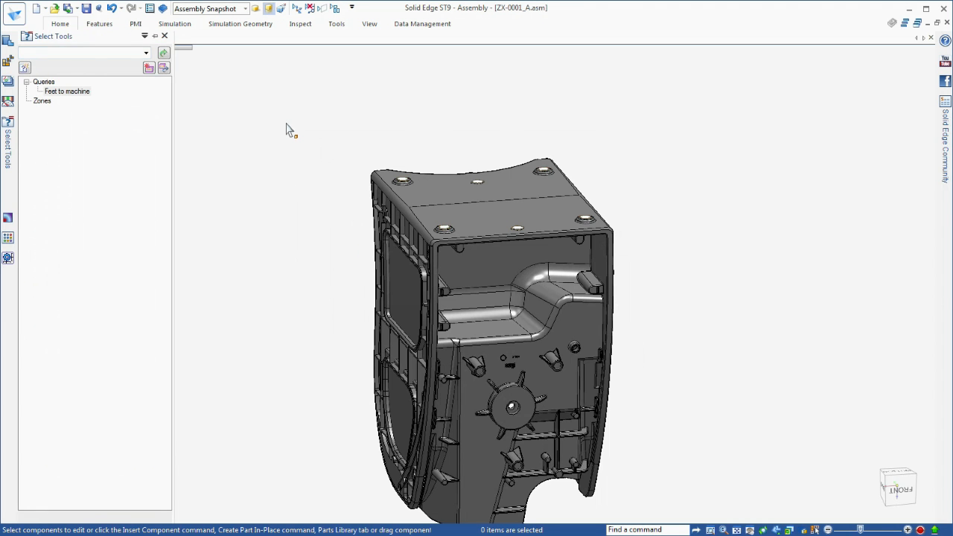
Step: Orient the housing so its bottom plugs show, and save the current view as "Feet"
key("ctrl+i")
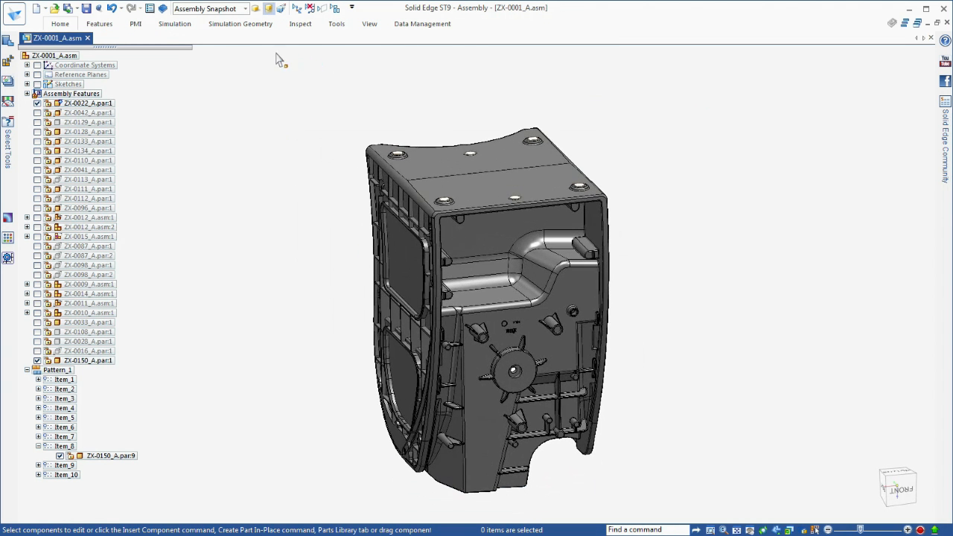
left_click(370, 24)
left_click(179, 83)
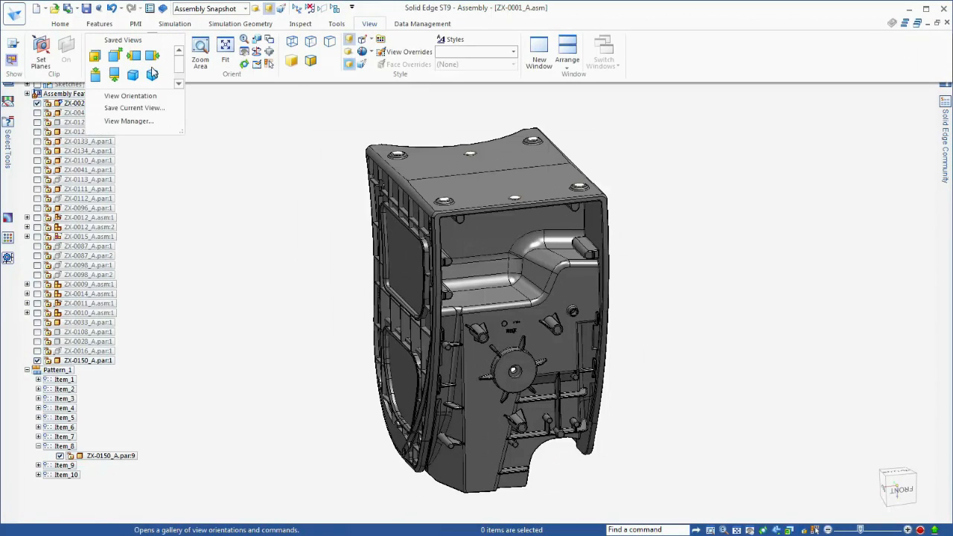
left_click(135, 108)
type("Feet")
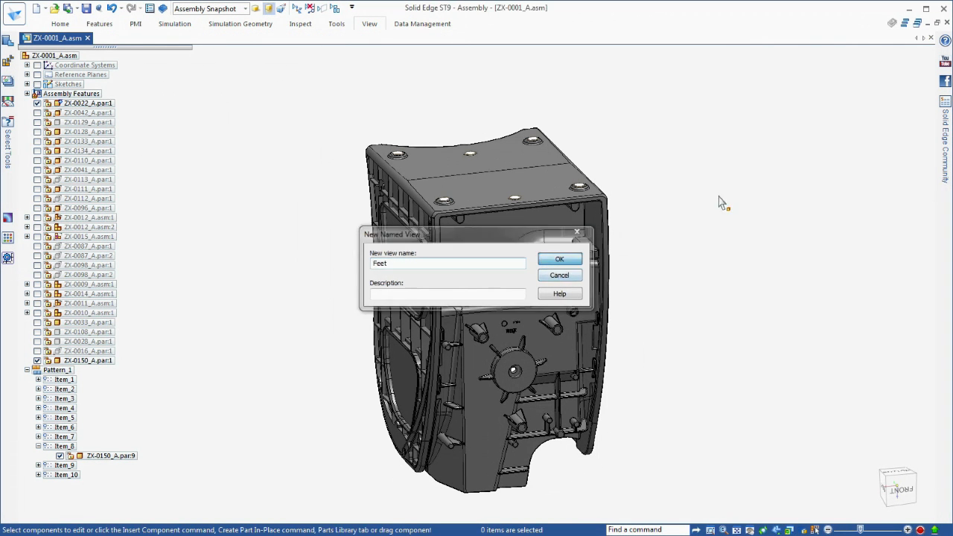
key("Return")
Step: Create a drawing of ZX-0001_A.asm from the ISO Draft.dft template with the Drawing View Creation Wizard
right_click(75, 57)
left_click(112, 295)
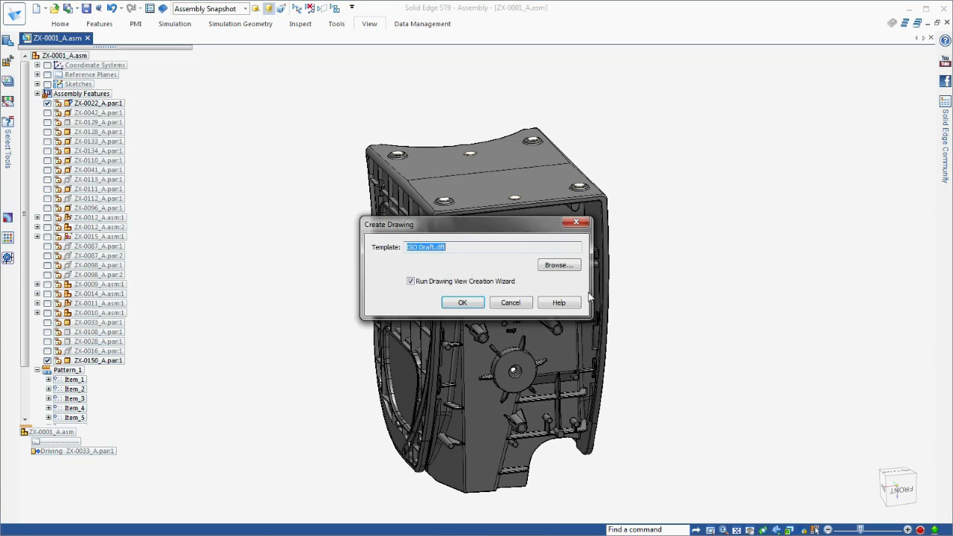
left_click(452, 302)
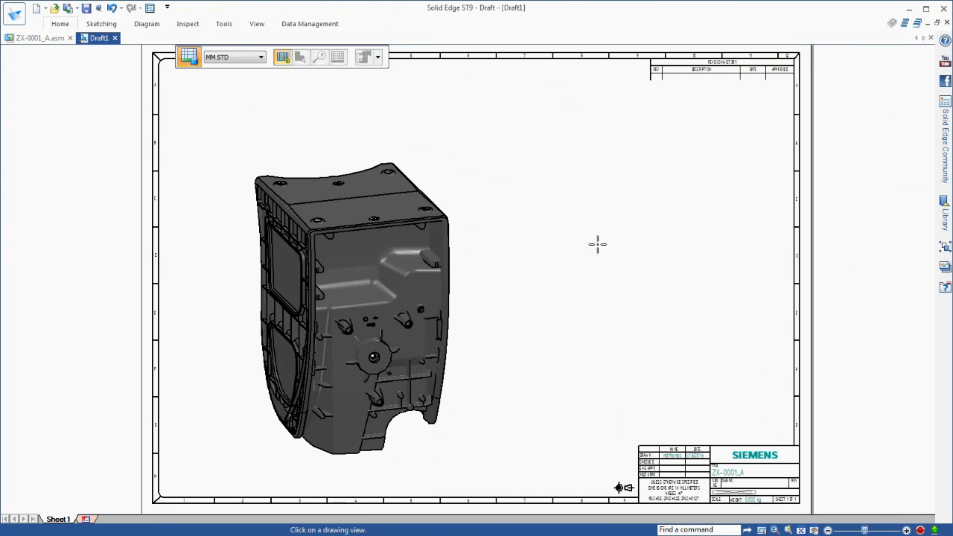
Step: Start a parts list from the housing drawing view using the saved "Occurrence properties" settings
left_click(449, 215)
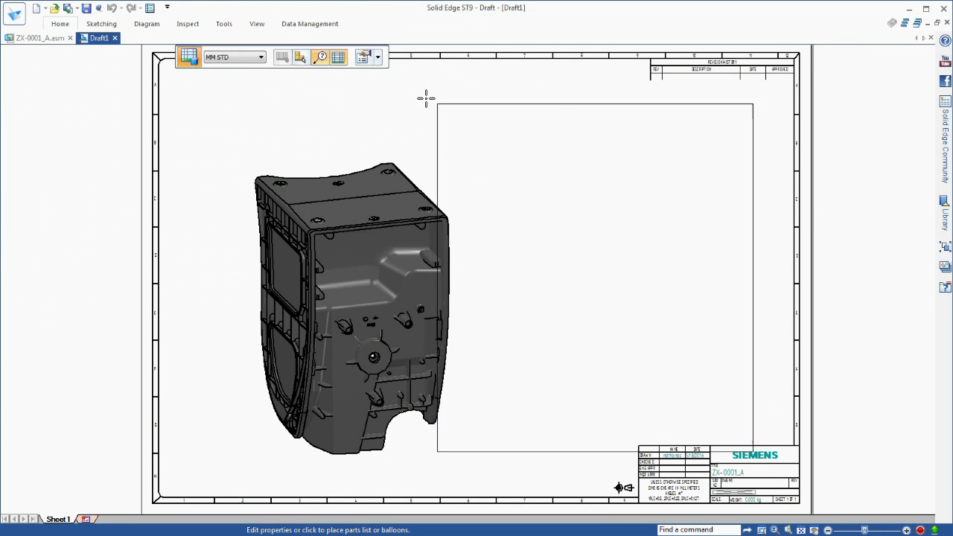
left_click(377, 57)
scroll(385, 82, "down", 2)
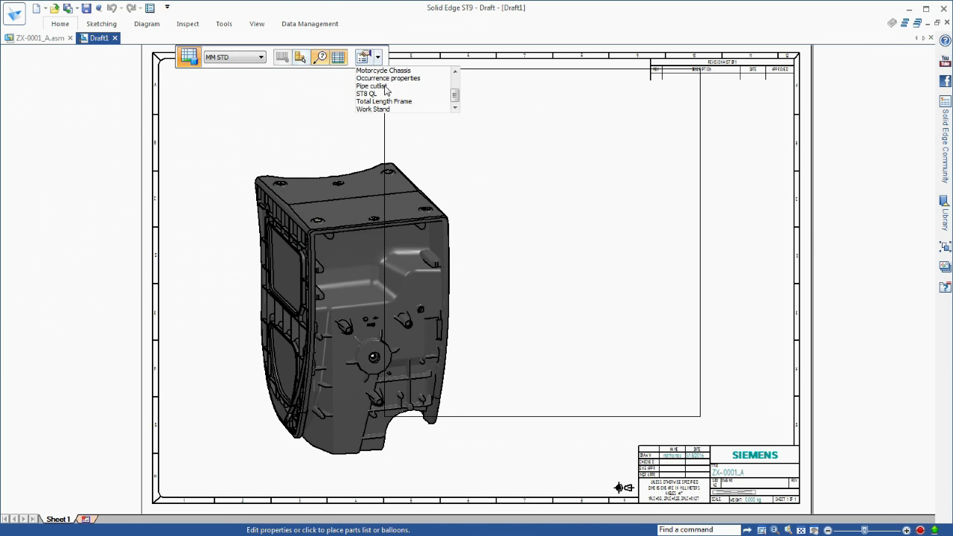
left_click(392, 79)
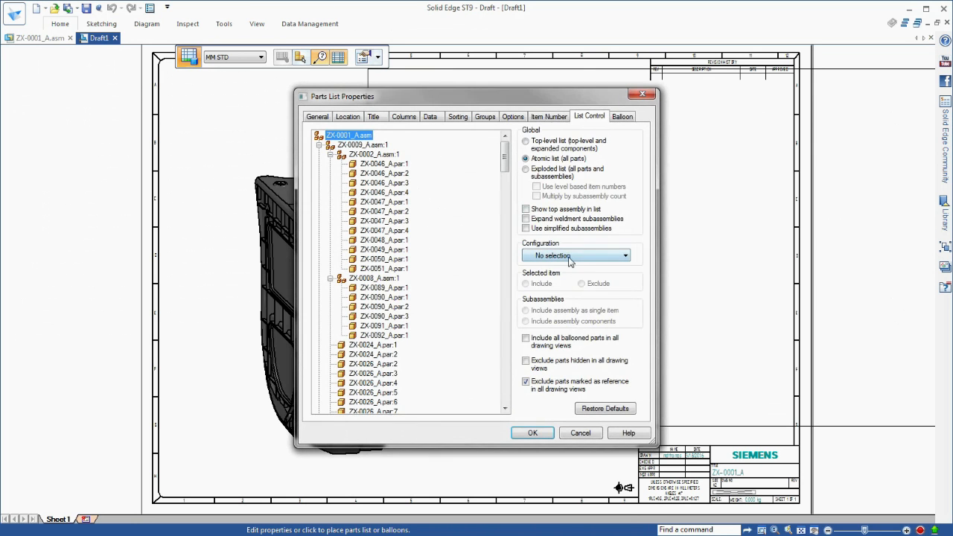
Step: Limit the parts list to the Assembly Snapshot configuration in its list control properties
left_click(570, 256)
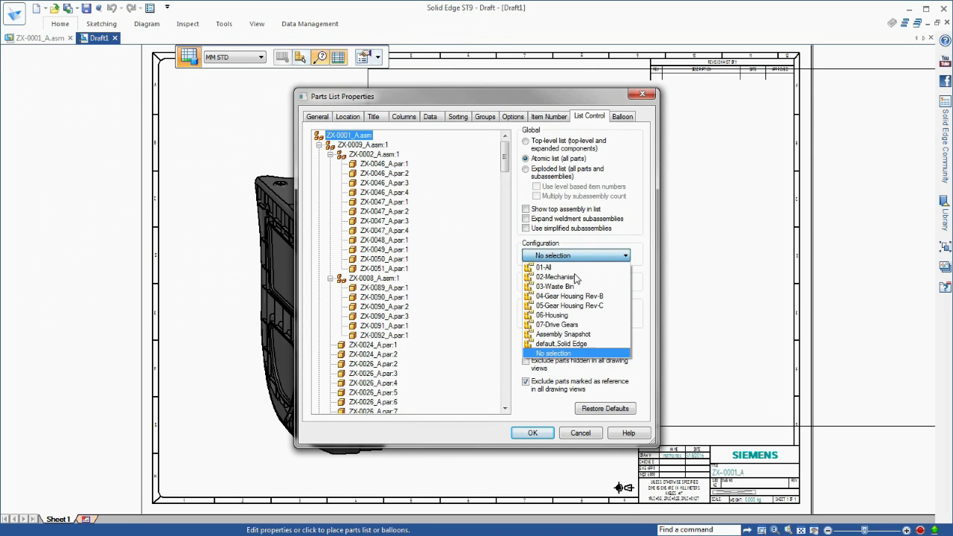
left_click(573, 333)
left_click(533, 434)
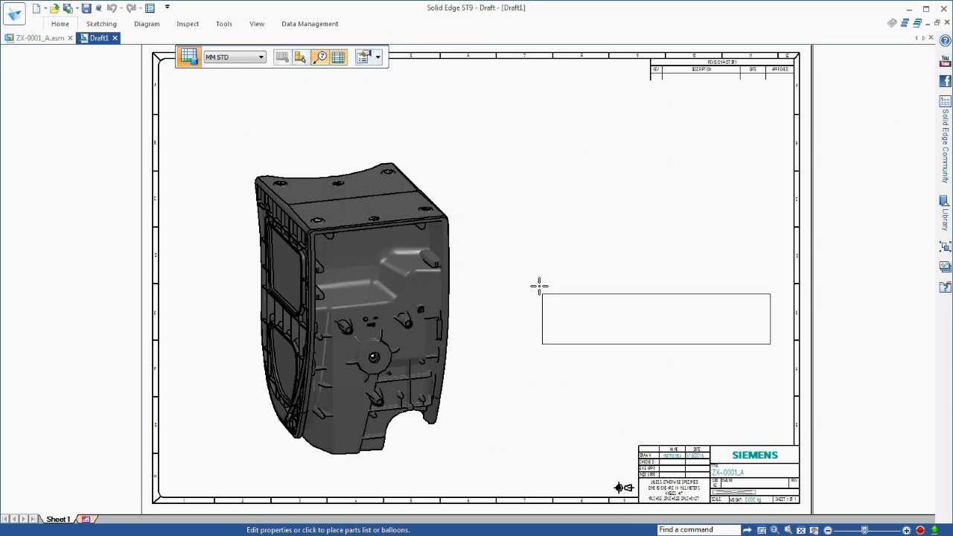
Step: Place the parts list with its balloons on the sheet beside the housing view, and check the feet and plug entries
left_click(496, 194)
scroll(673, 188, "up", 2)
scroll(673, 188, "up", 2)
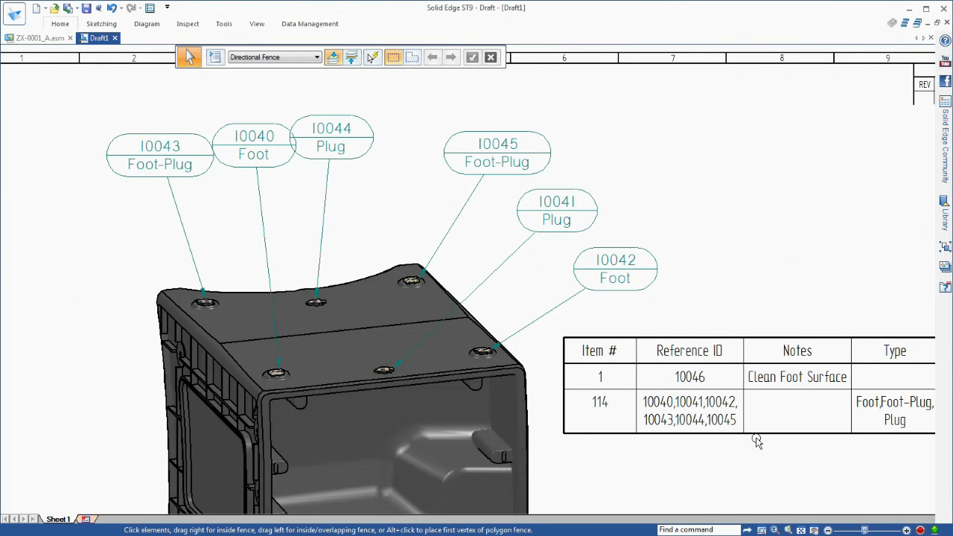
scroll(683, 463, "down", 1)
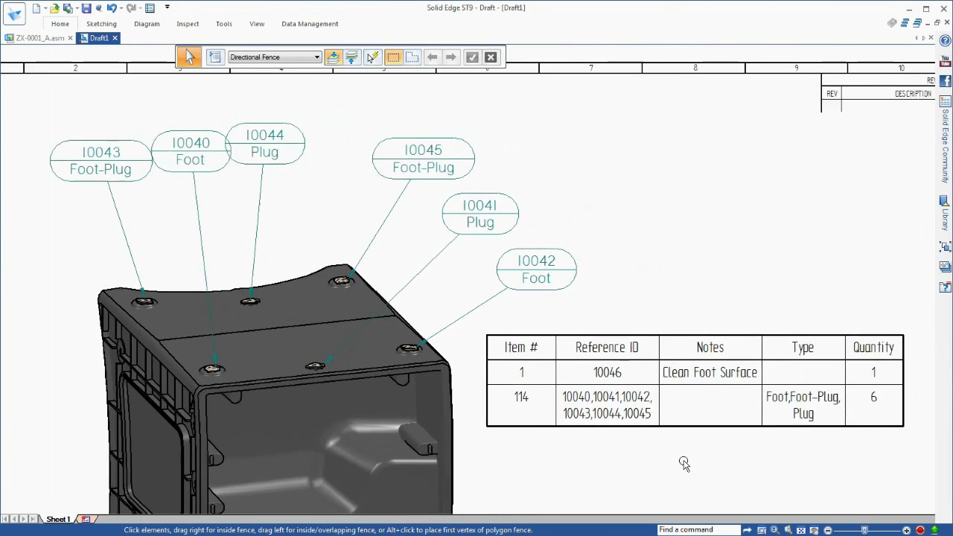